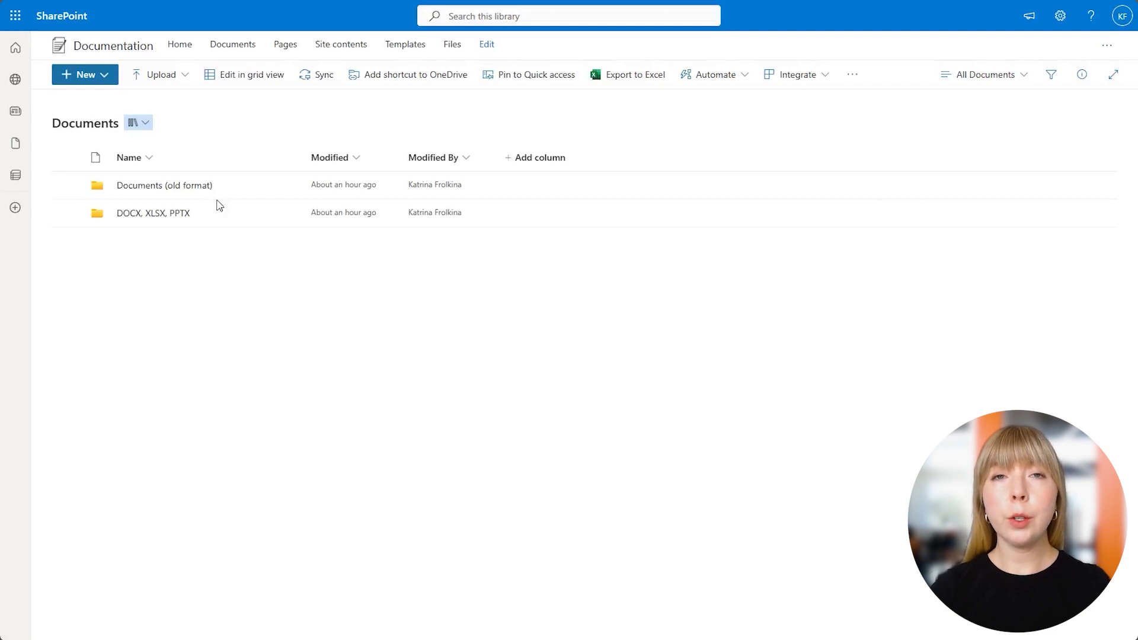
# Step: Check the Documents (old format) and DOCX, XLSX, PPTX folders in the SharePoint library
pyautogui.click(196, 186)
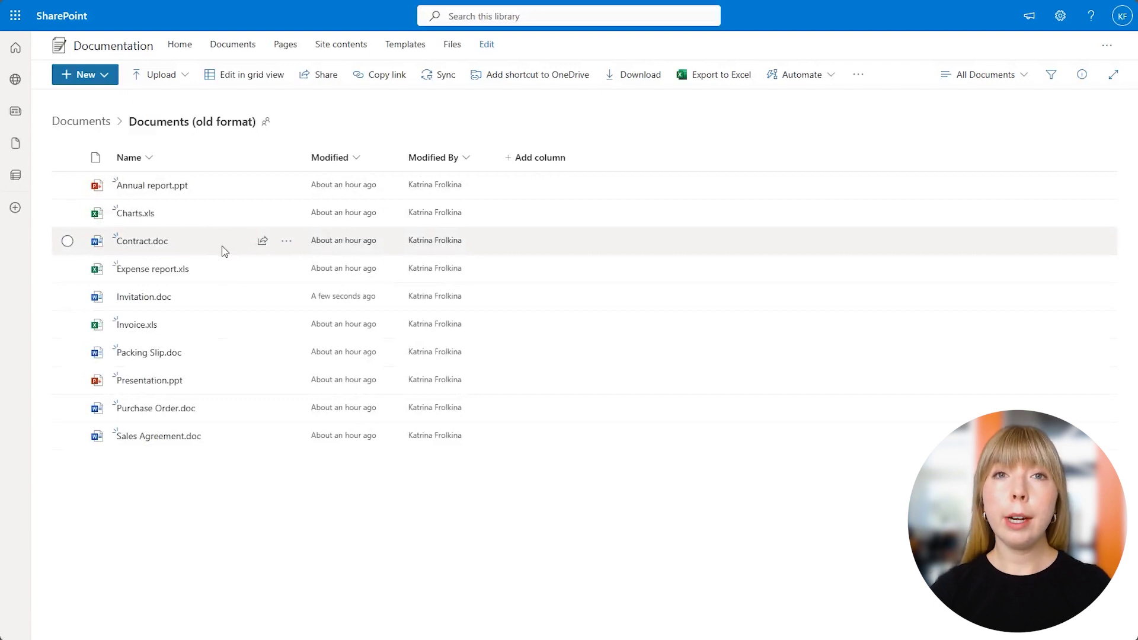
pyautogui.click(82, 121)
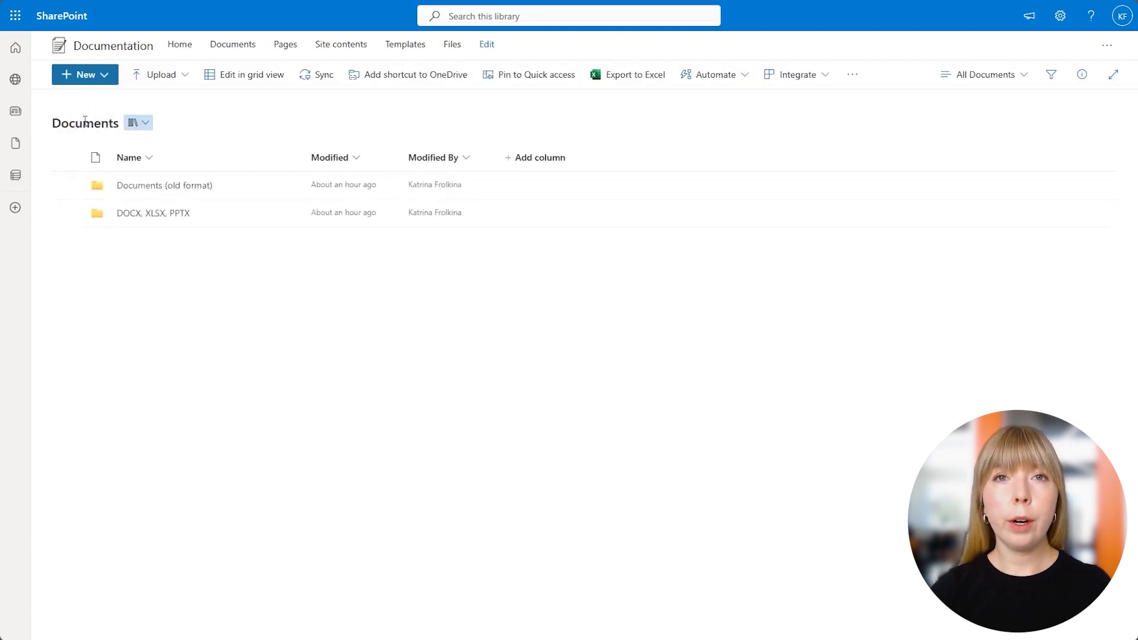
pyautogui.click(160, 215)
pyautogui.click(89, 126)
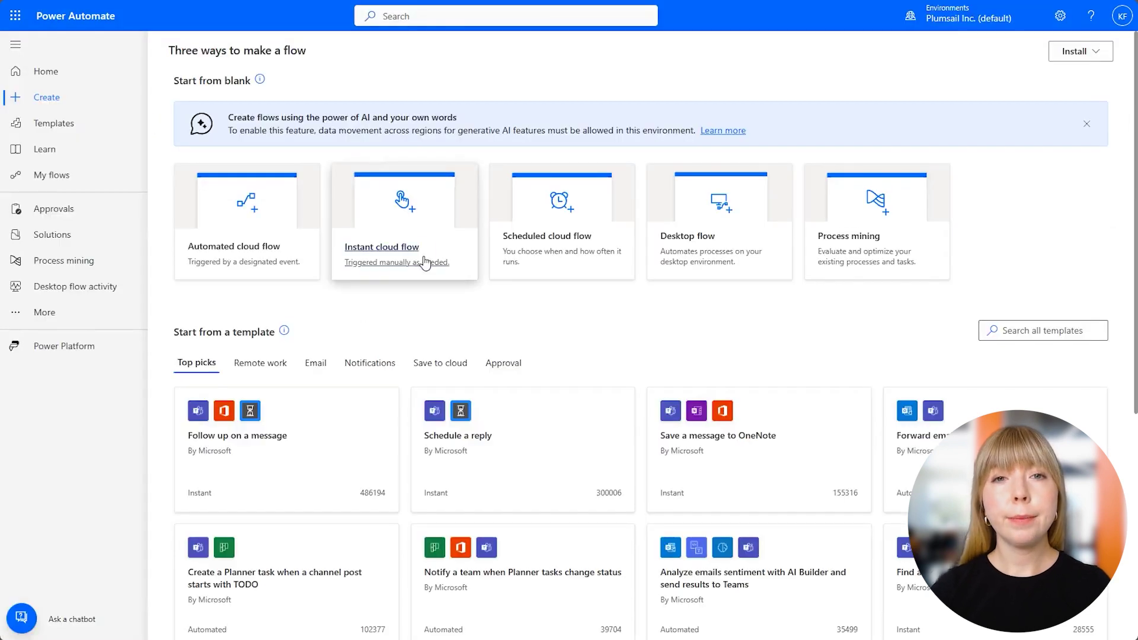
# Step: Create an instant cloud flow 'Convert DOC to DOCX' using the Manually trigger a flow trigger
pyautogui.click(425, 262)
pyautogui.click(591, 204)
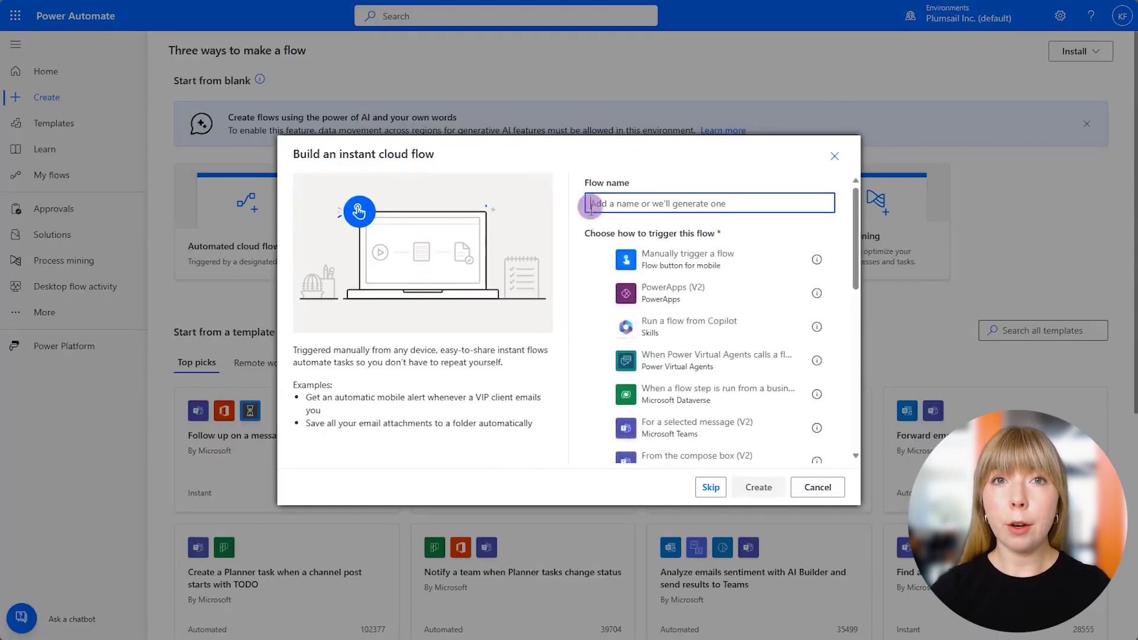
pyautogui.write('Conv')
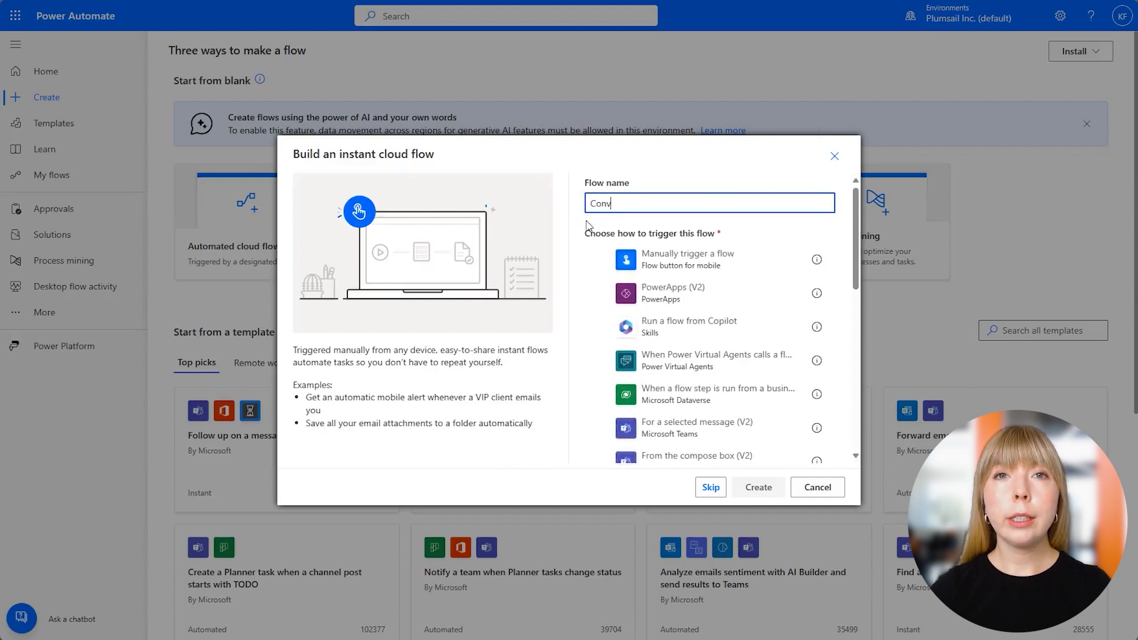
pyautogui.write('ert DOC to ')
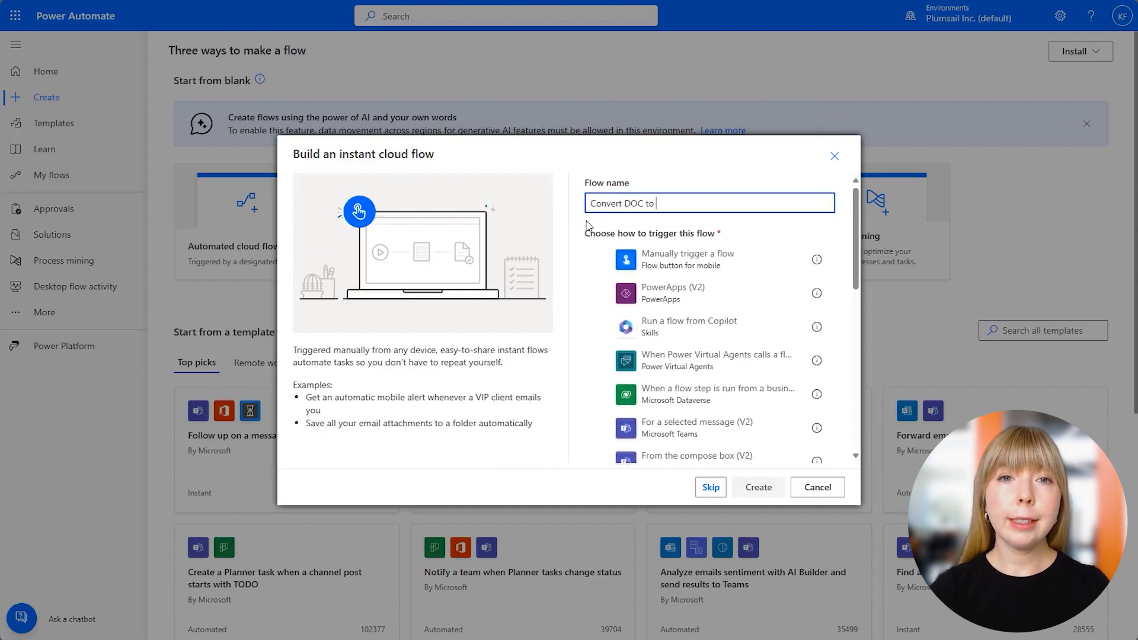
pyautogui.write('DOCX')
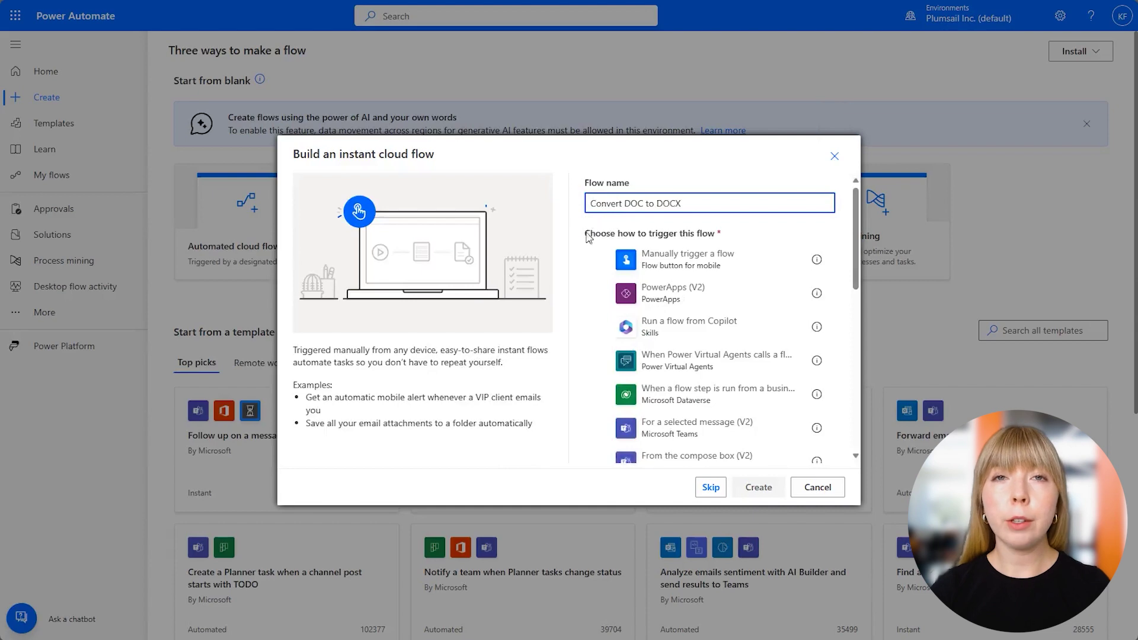
pyautogui.click(590, 254)
pyautogui.click(760, 490)
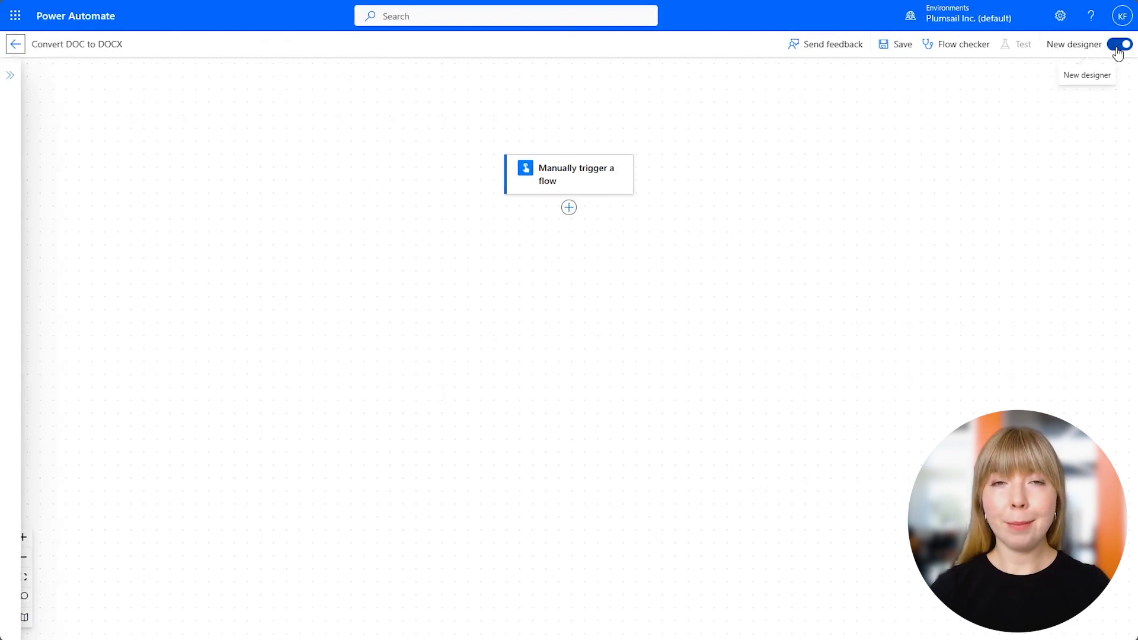
# Step: Add Get files (properties only) for the Documentation site's Documents library, showing all advanced parameters
pyautogui.click(570, 208)
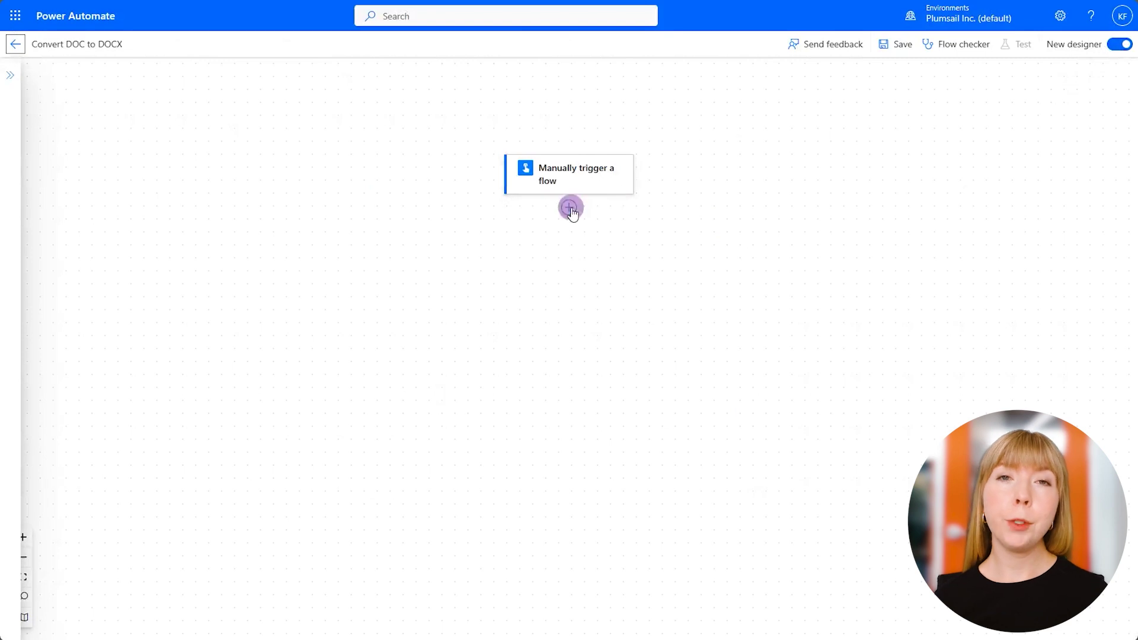
pyautogui.click(571, 232)
pyautogui.write('get f')
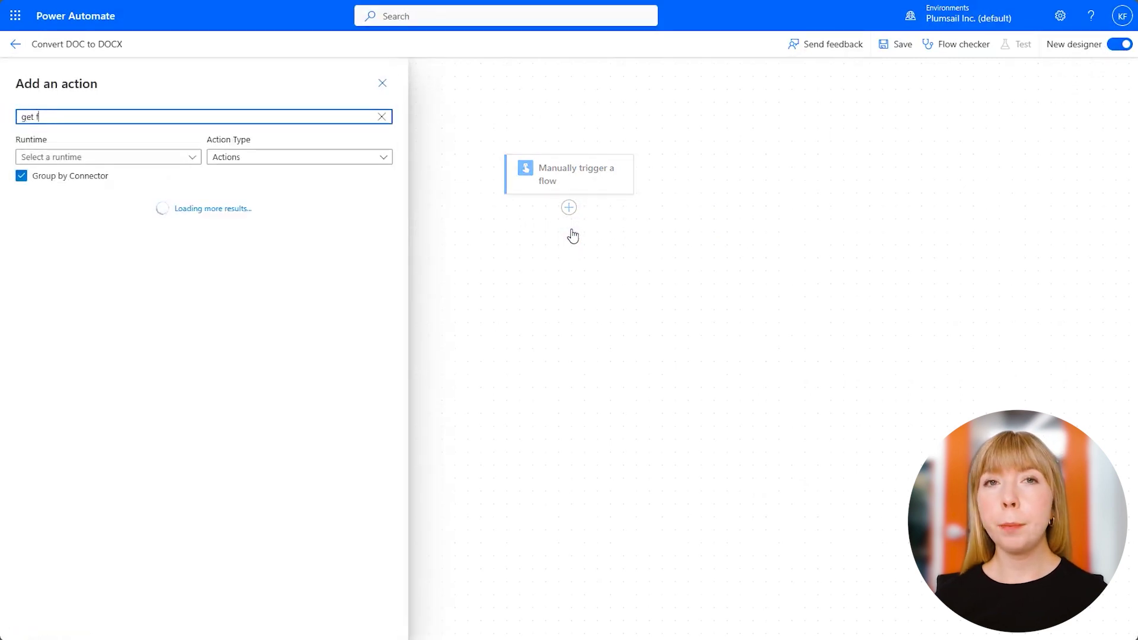
pyautogui.write('iles')
pyautogui.click(267, 243)
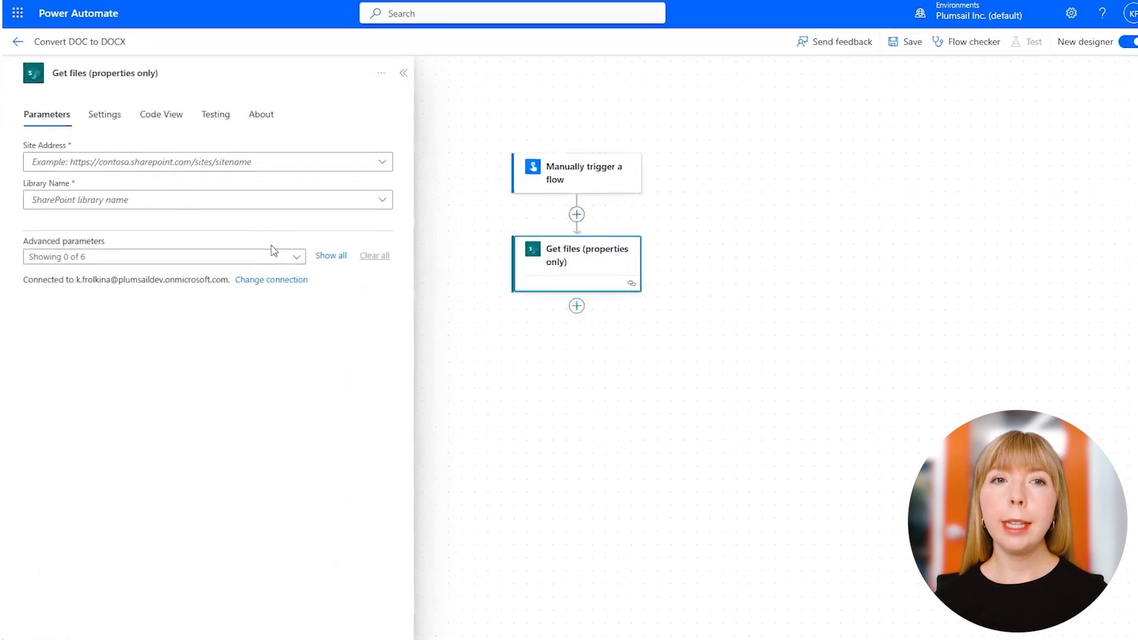
pyautogui.click(347, 161)
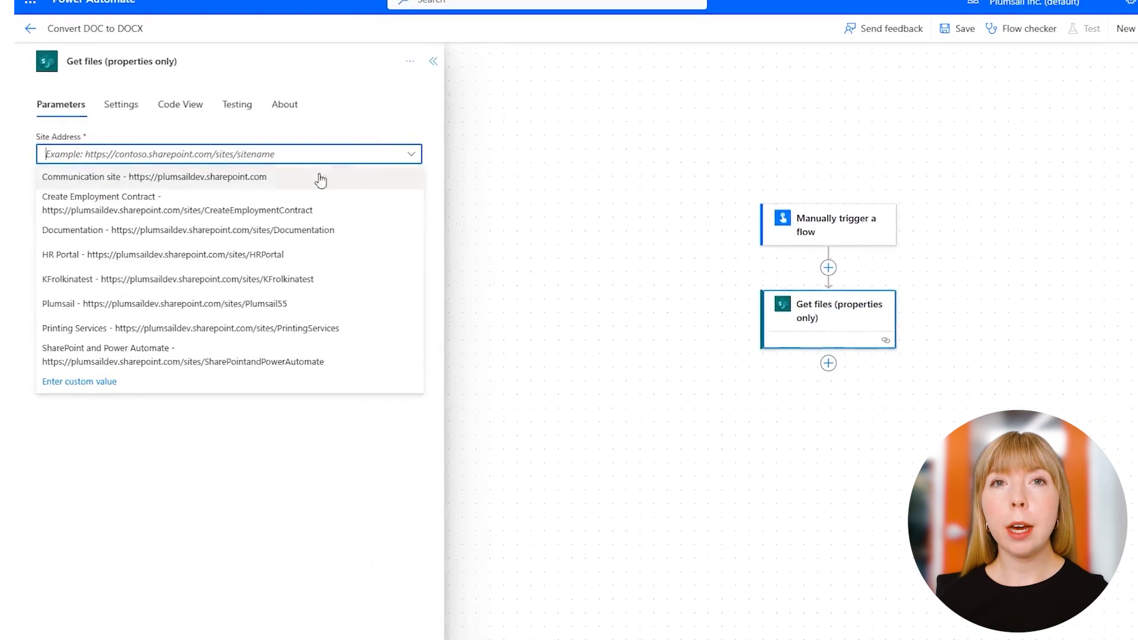
pyautogui.click(314, 229)
pyautogui.click(305, 193)
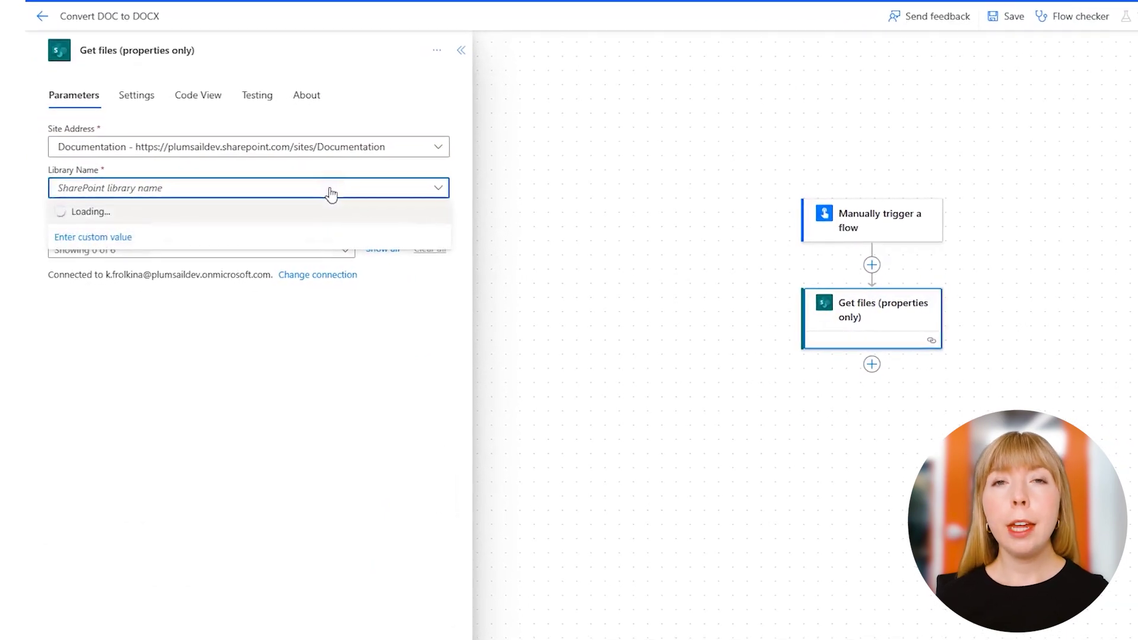
pyautogui.click(329, 211)
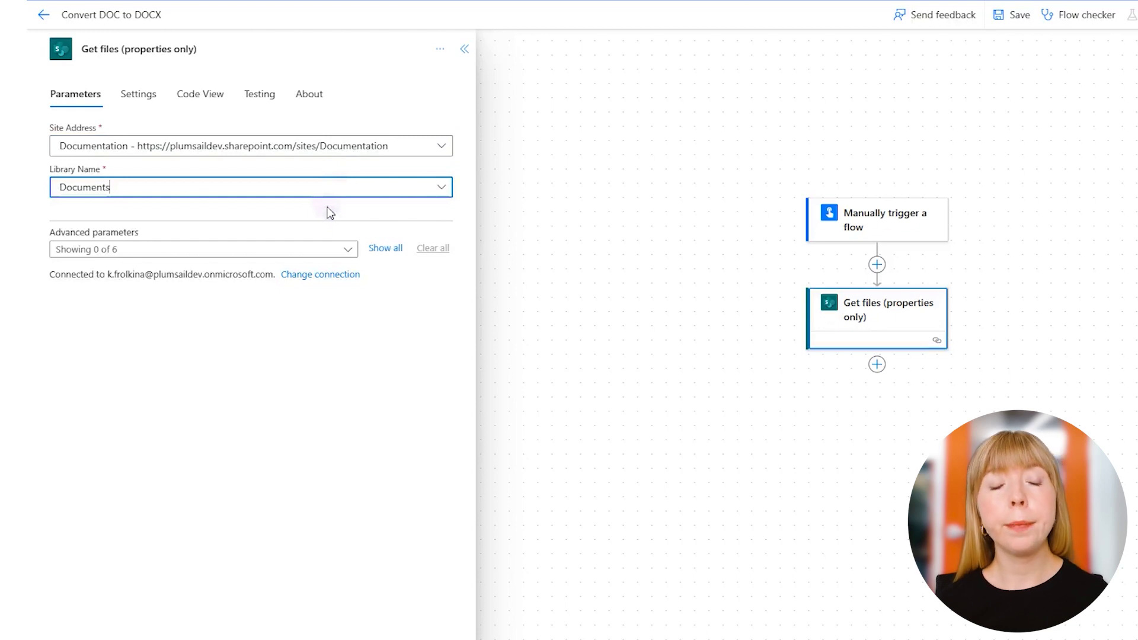
pyautogui.click(383, 247)
# Step: Enter the filter query File_x0020_Type eq 'doc' in Get files, then start adding the next step
pyautogui.click(120, 287)
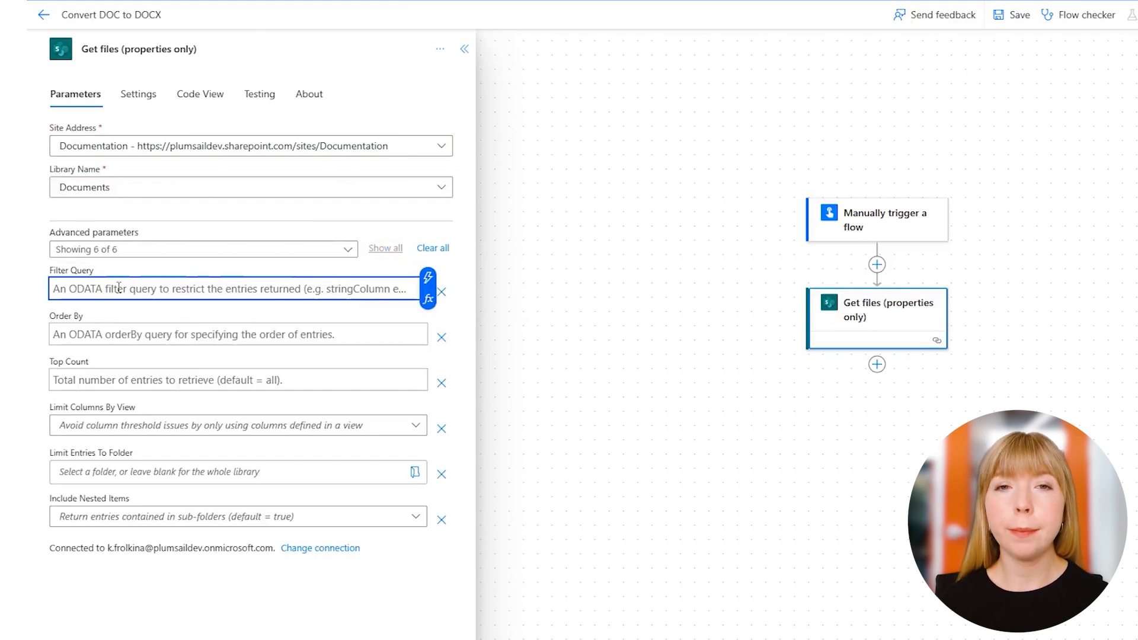
pyautogui.write('F')
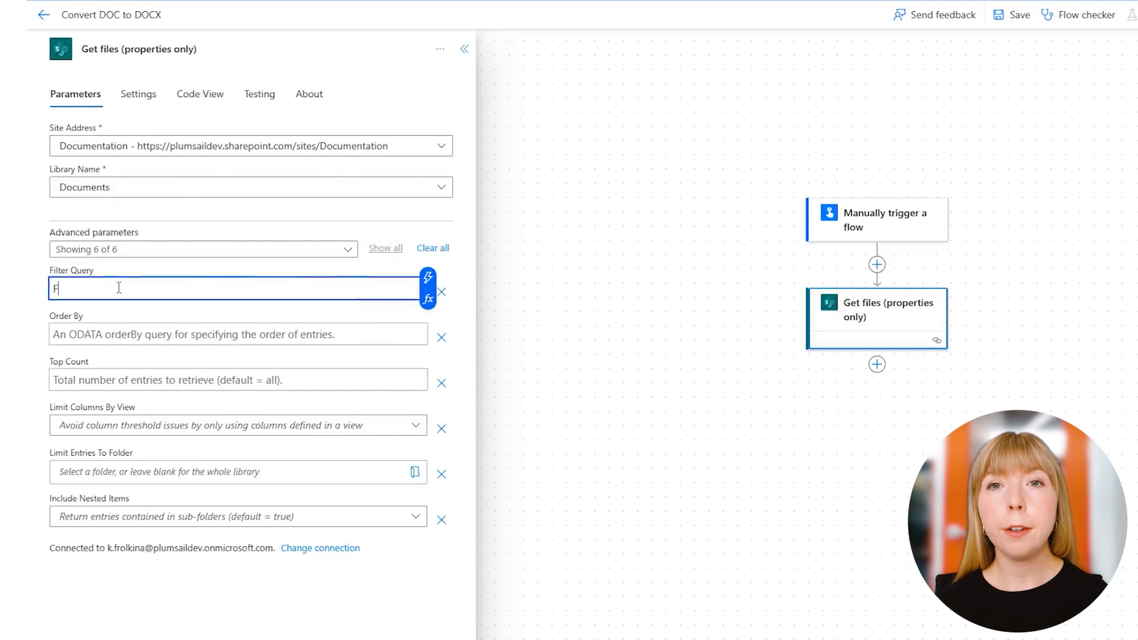
pyautogui.write('ile_')
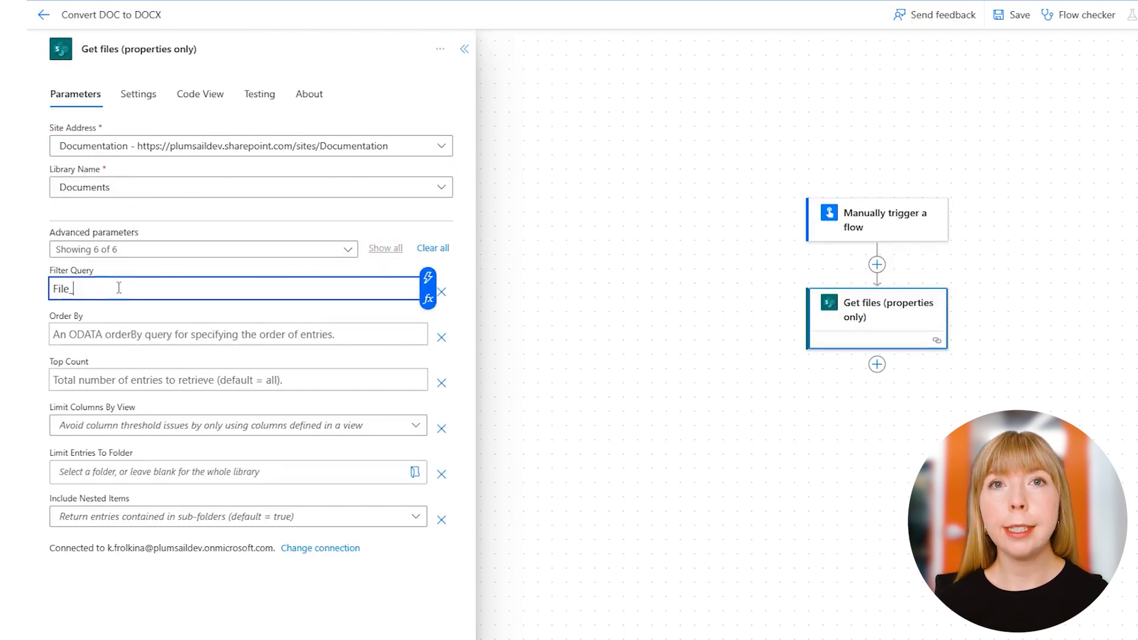
pyautogui.write('x0020_')
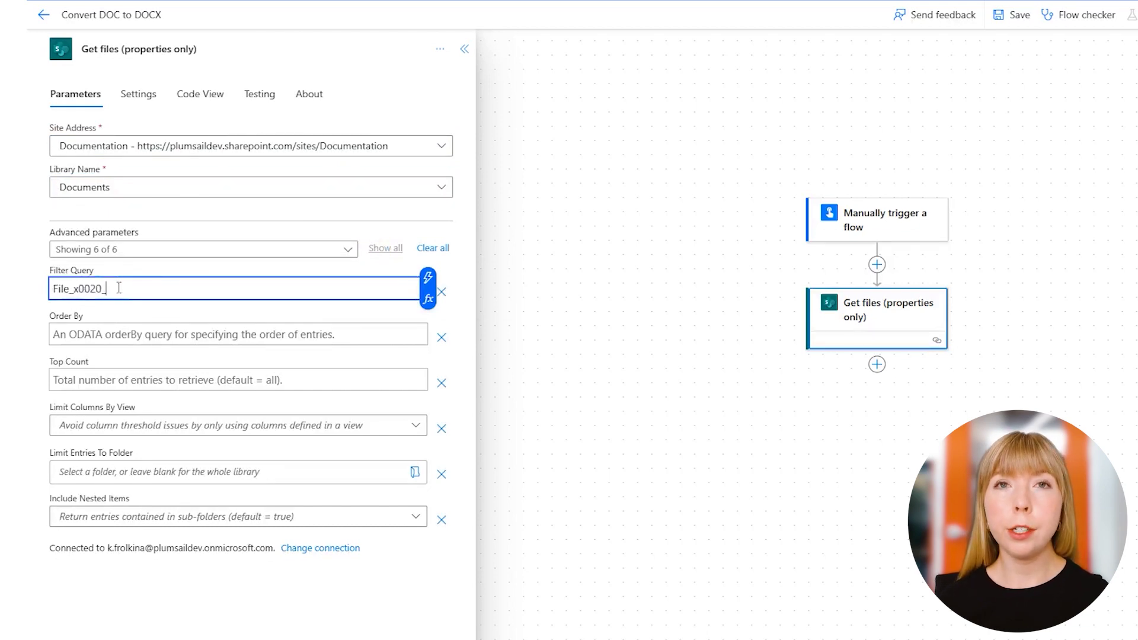
pyautogui.write('Type')
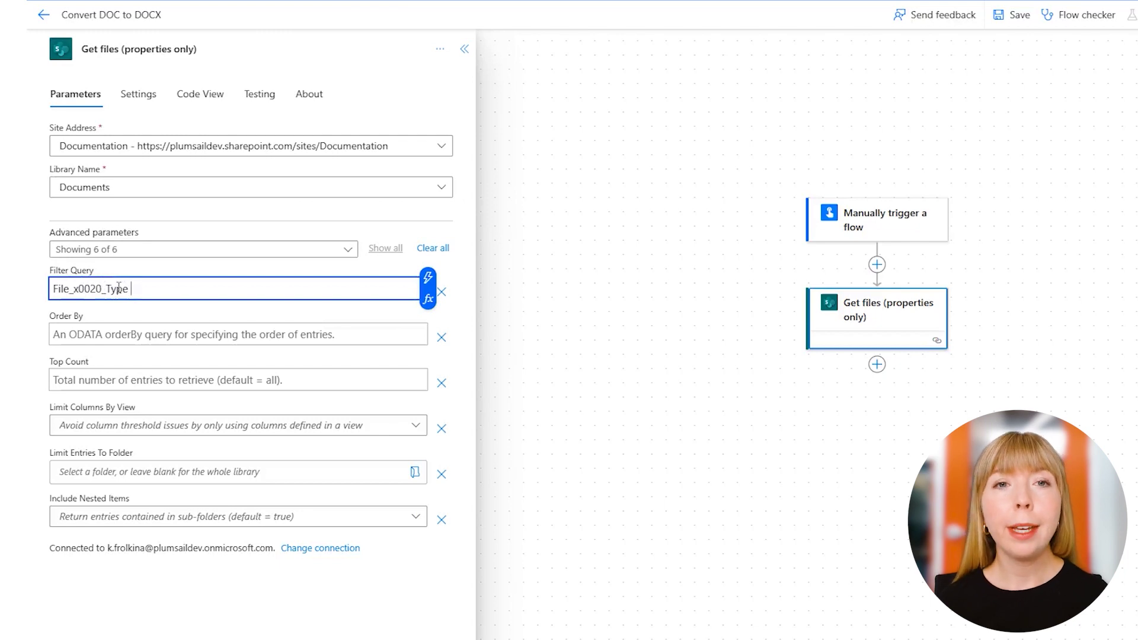
pyautogui.write("eq 'doc'")
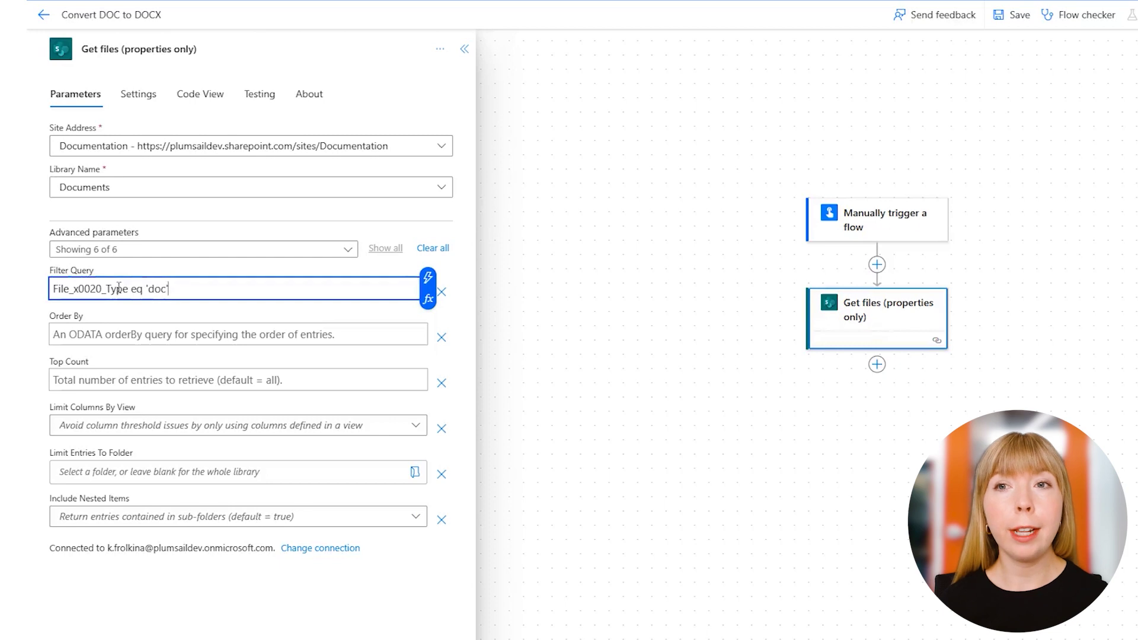
pyautogui.moveTo(146, 288); pyautogui.dragTo(205, 285)
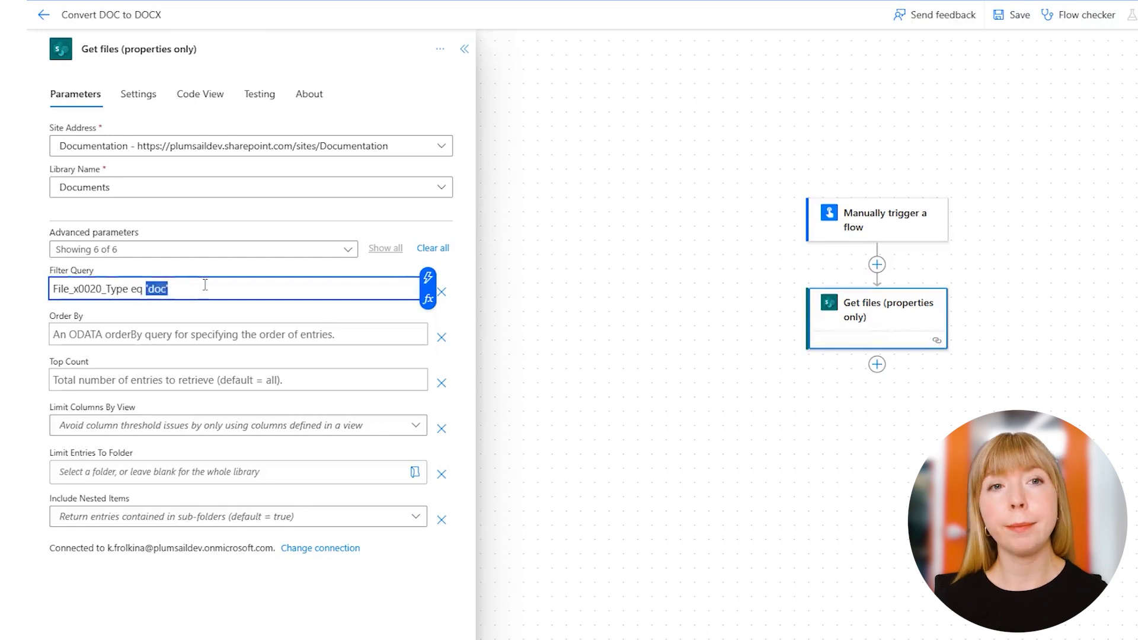
pyautogui.click(877, 364)
# Step: Add a Get file content action on the Documentation site that reads each file's Identifier inside a For each loop
pyautogui.click(885, 394)
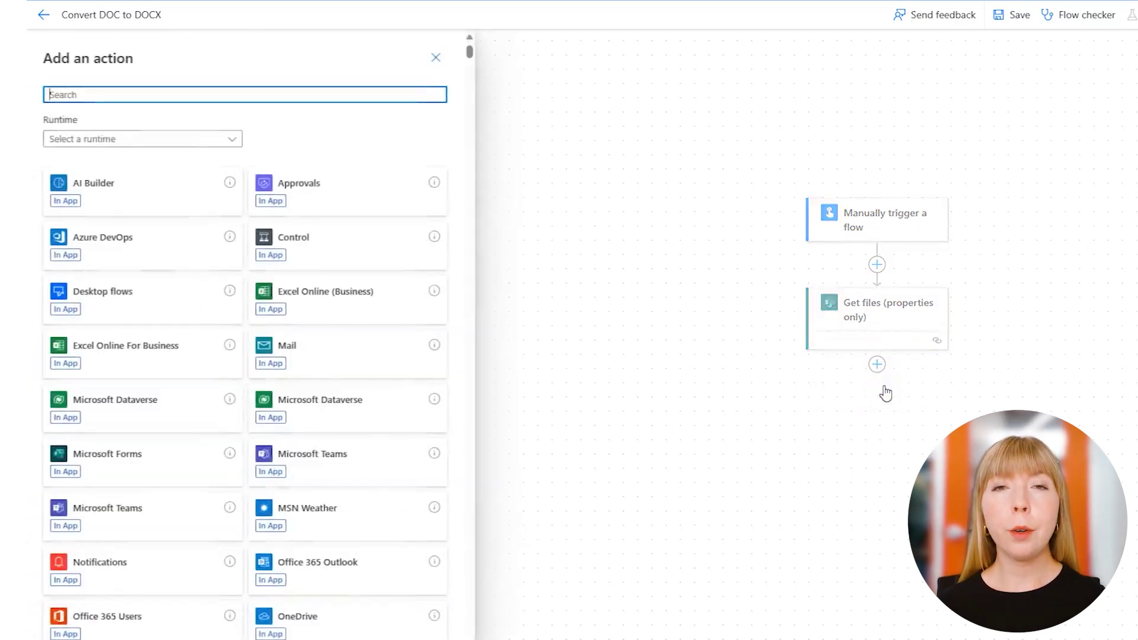
pyautogui.write('get file conte')
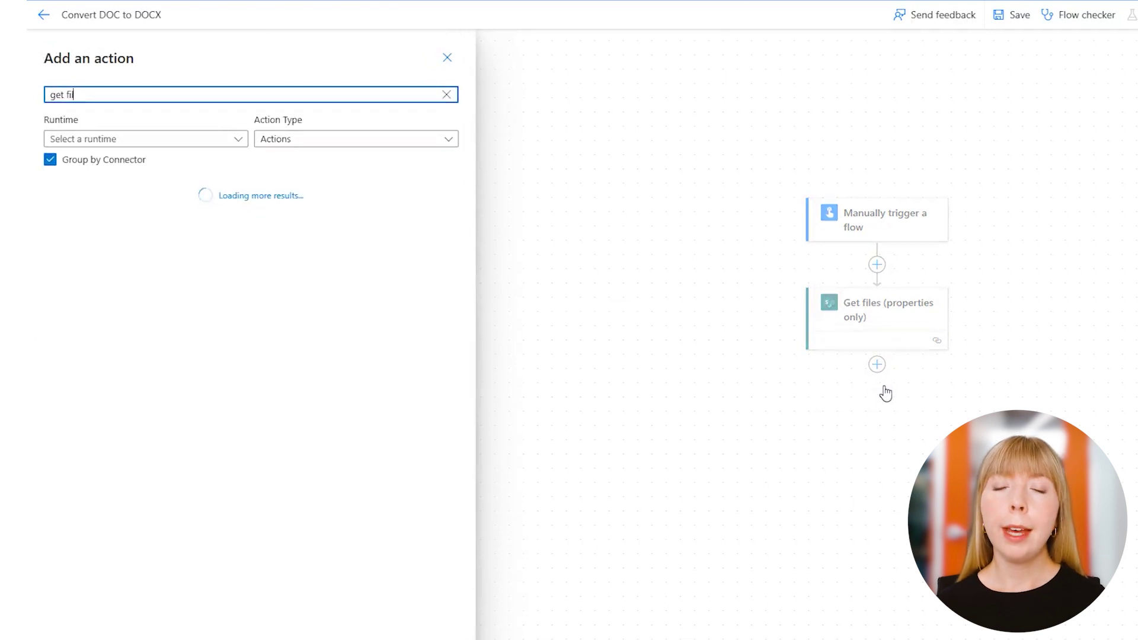
pyautogui.write('nt')
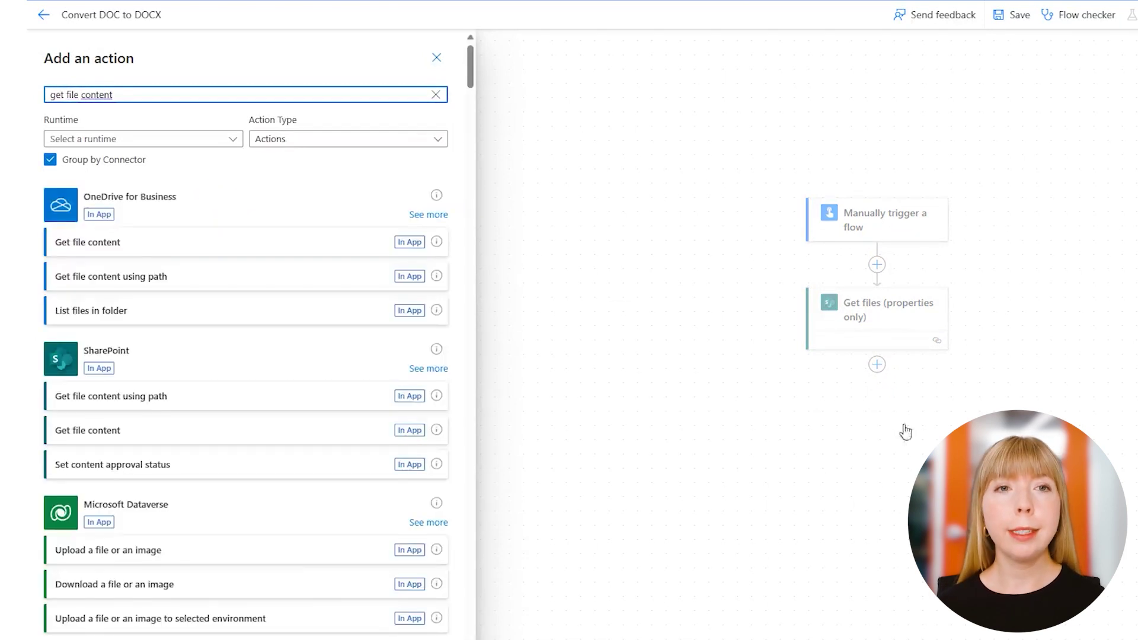
pyautogui.click(372, 431)
pyautogui.click(403, 149)
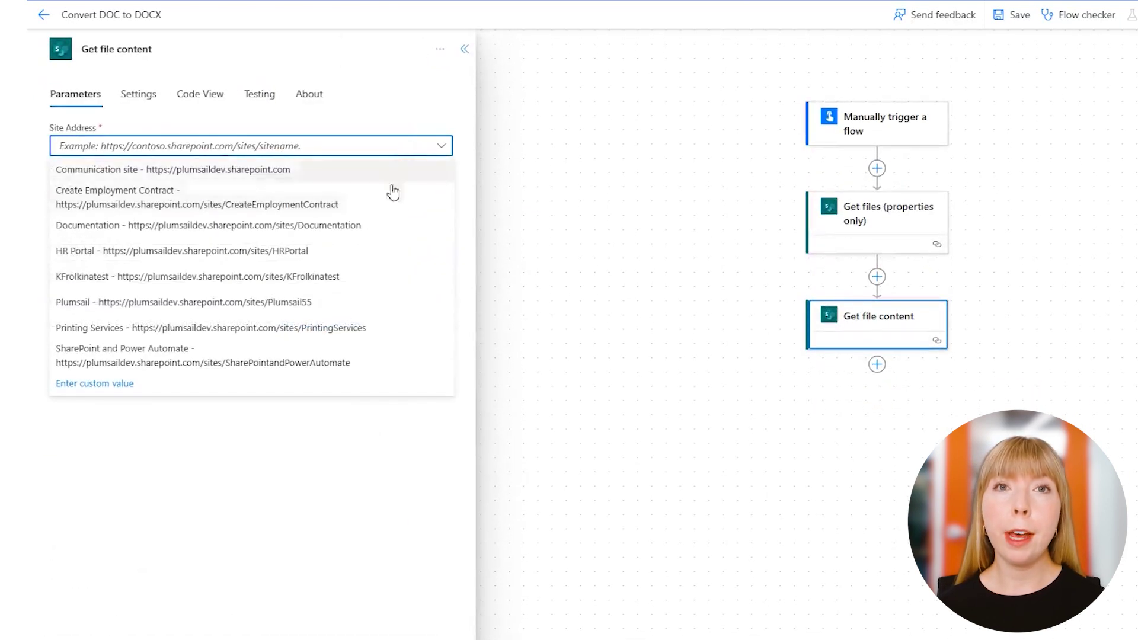
pyautogui.click(389, 220)
pyautogui.click(411, 188)
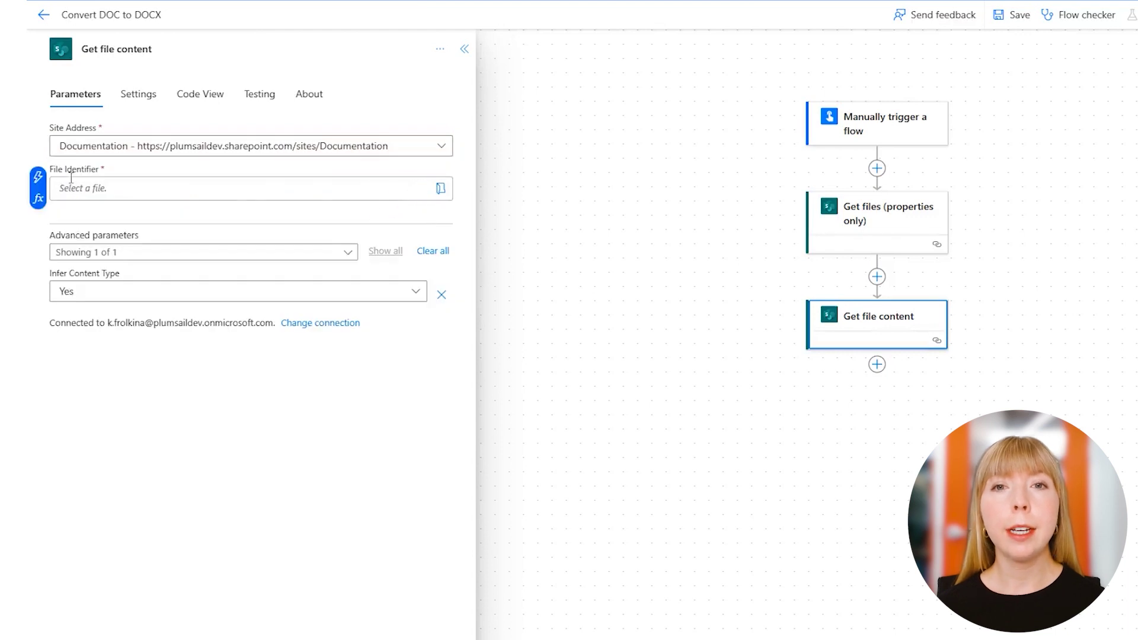
pyautogui.click(38, 181)
pyautogui.write('ide')
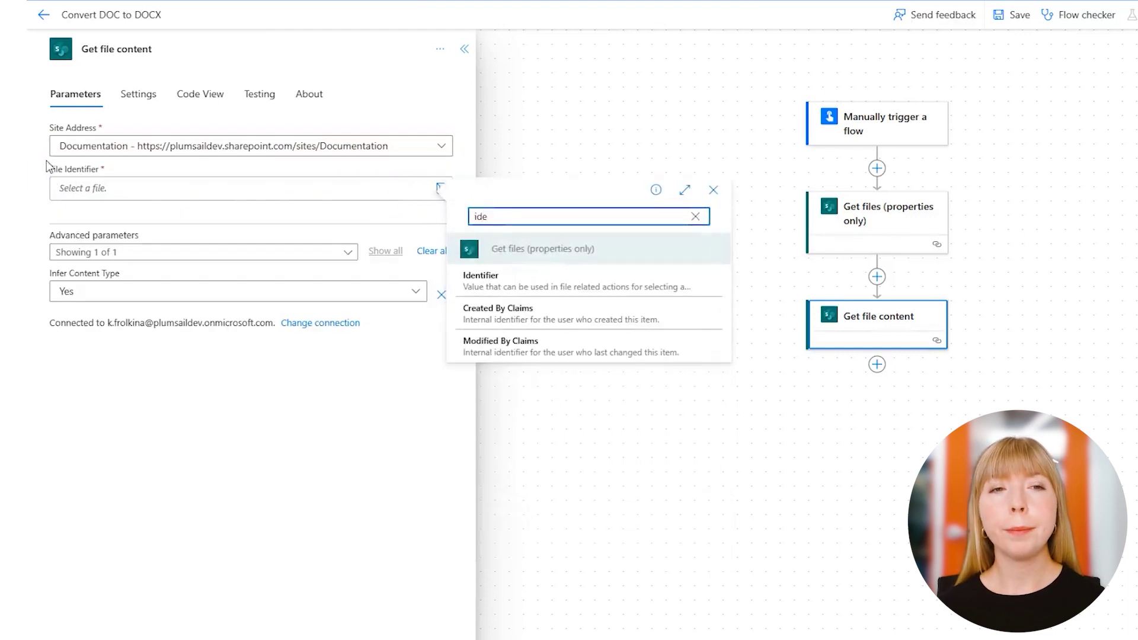
pyautogui.click(507, 287)
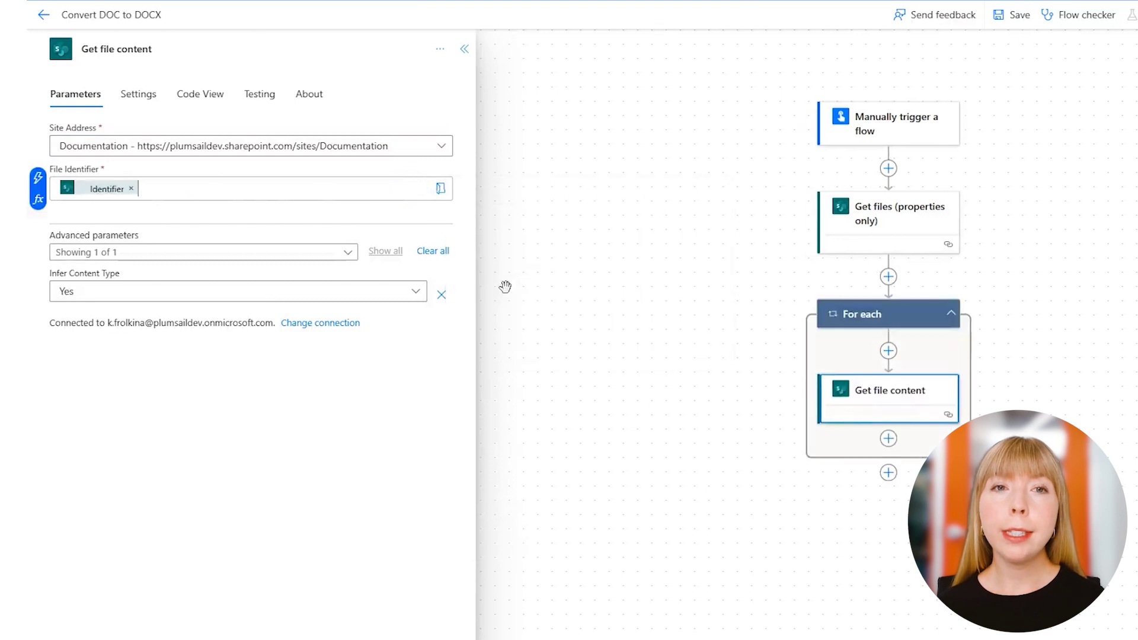
pyautogui.click(870, 320)
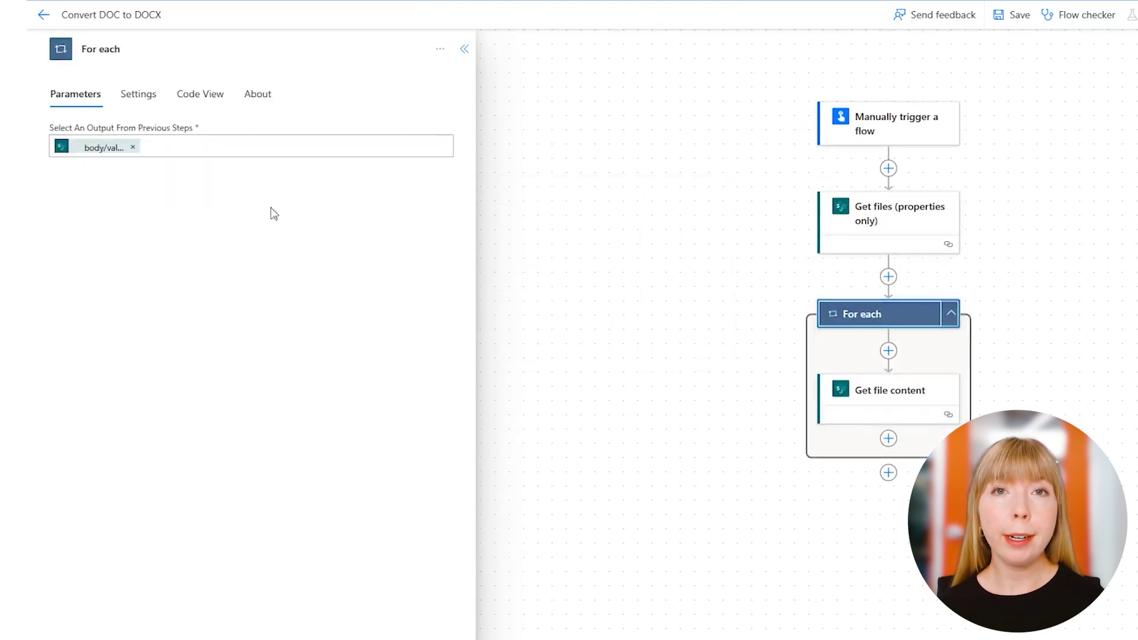
# Step: Check the For each loop's input, then start a new action inside the loop after Get file content
pyautogui.click(144, 149)
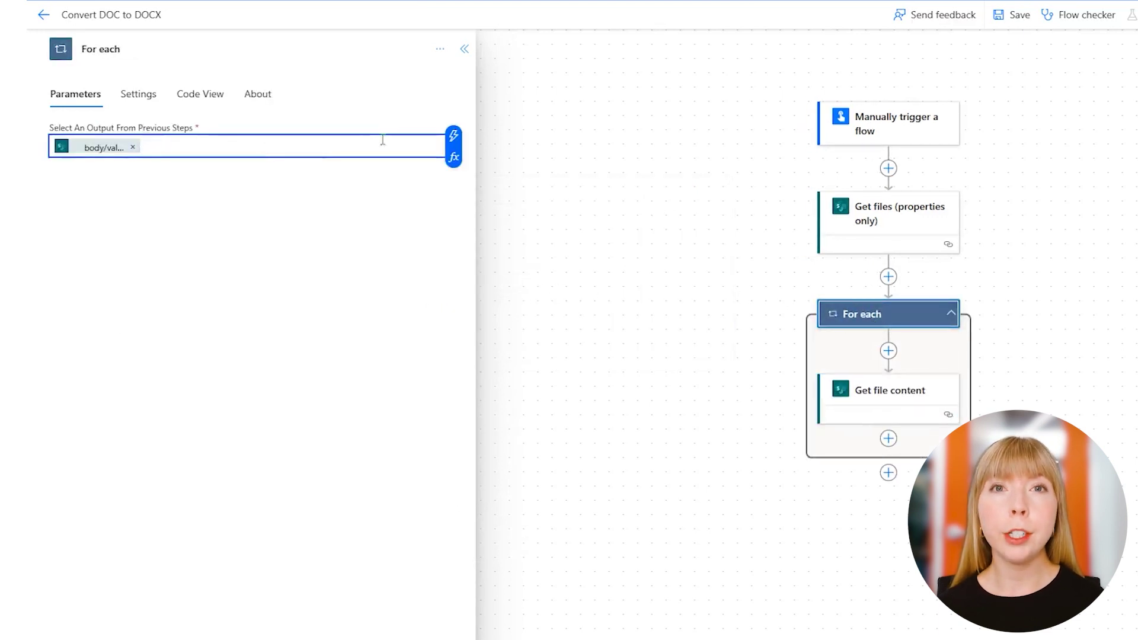
pyautogui.click(465, 141)
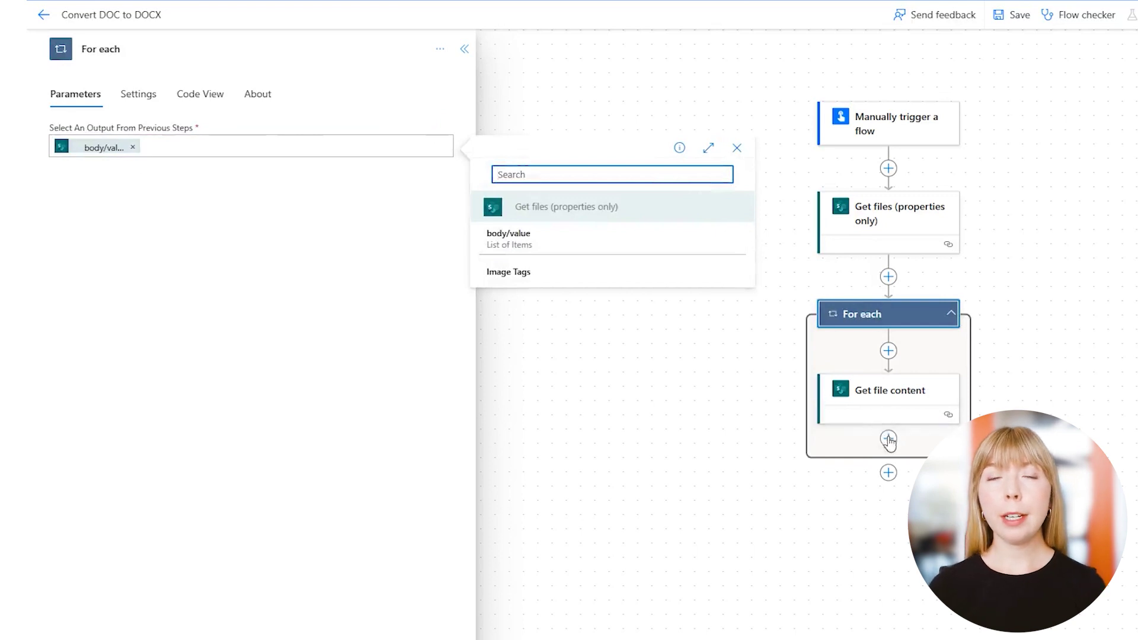
pyautogui.click(889, 471)
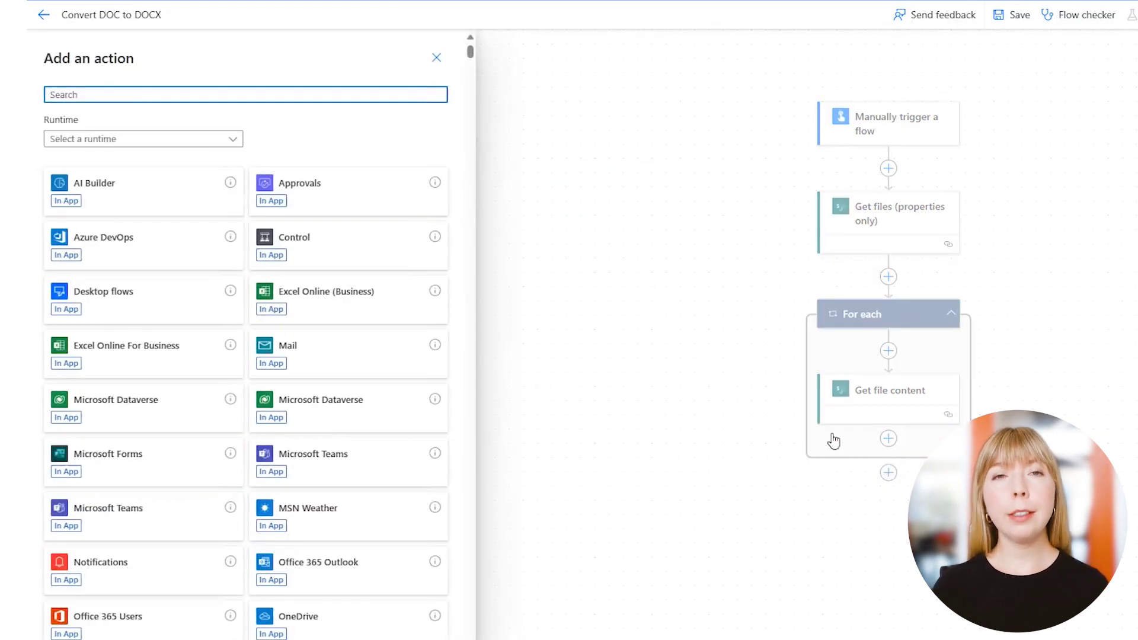
# Step: Add the Plumsail Documents Convert DOC to DOCX action with File Content as Document Content
pyautogui.write('plumsail')
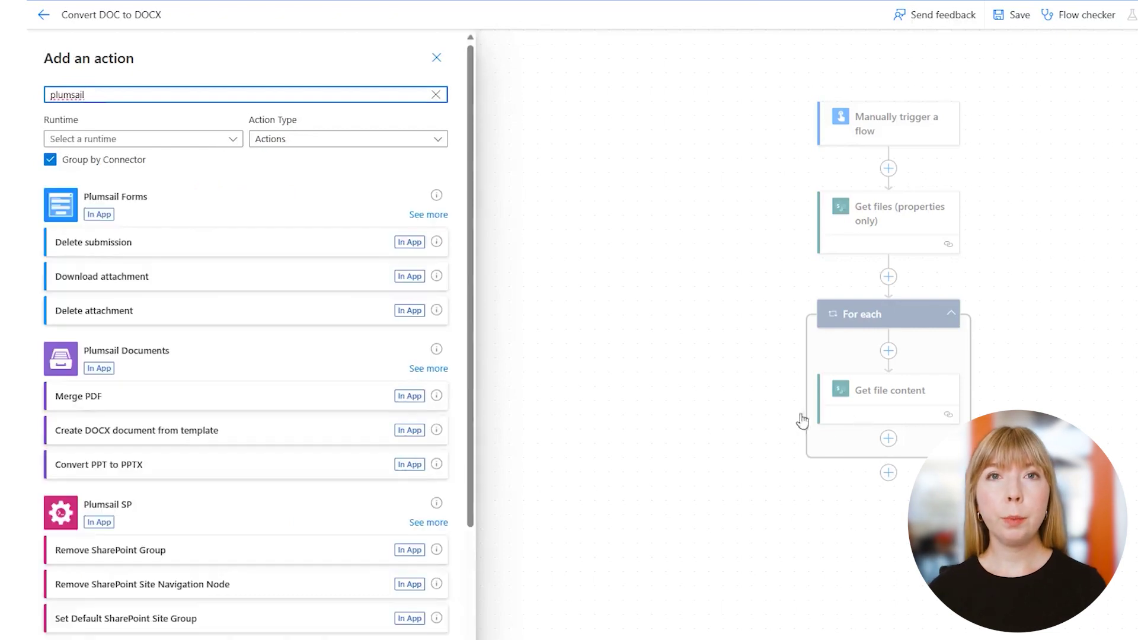
pyautogui.click(438, 369)
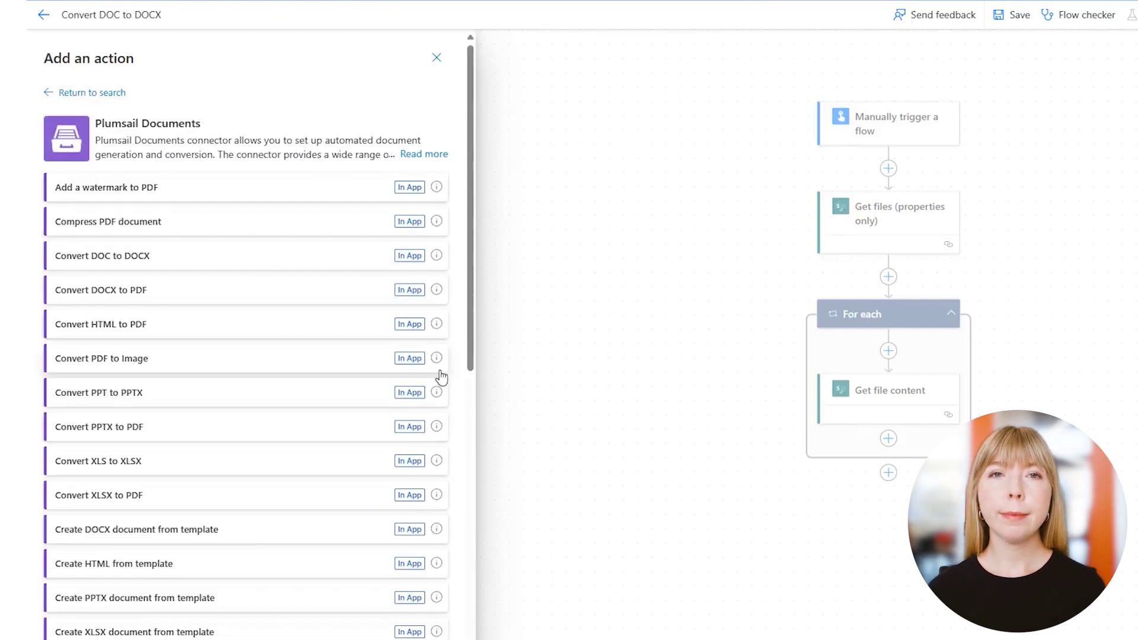
pyautogui.click(162, 254)
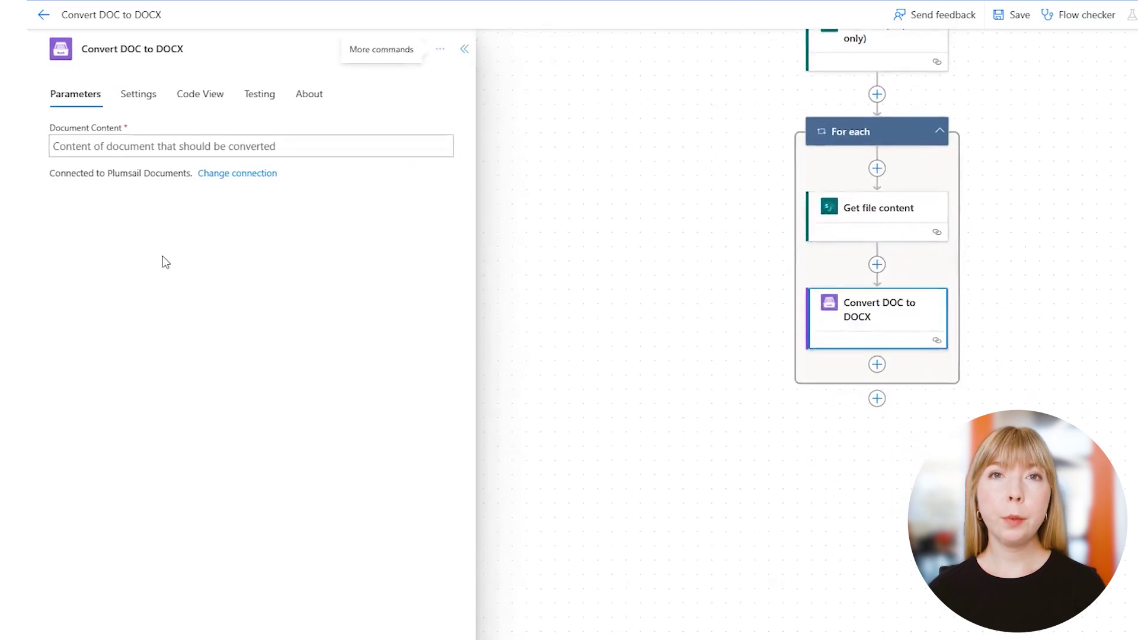
pyautogui.click(229, 146)
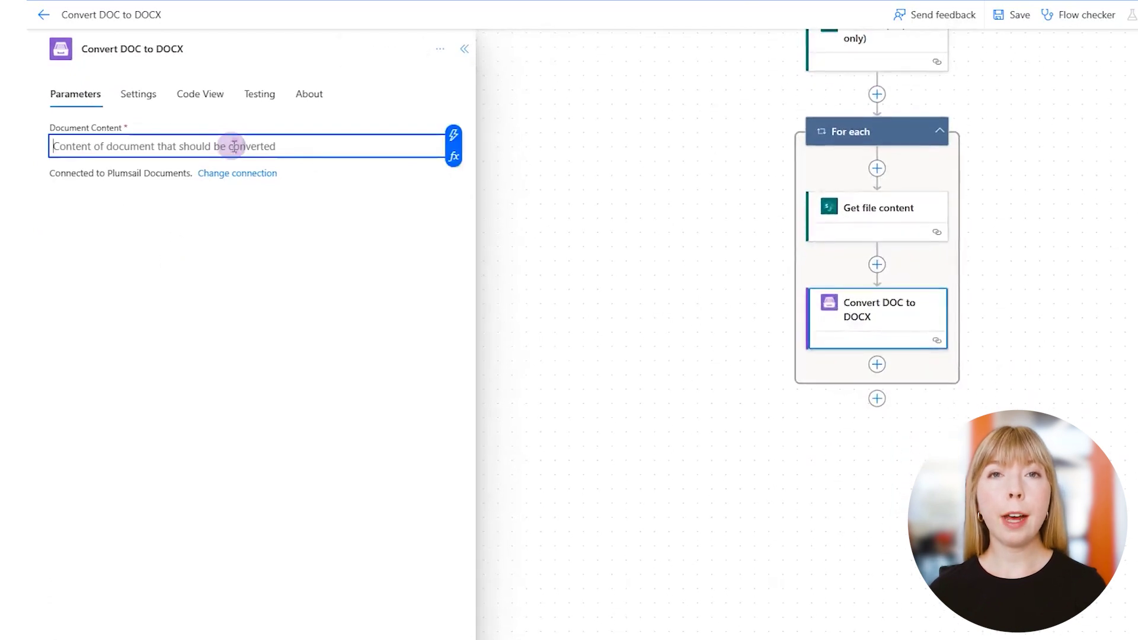
pyautogui.click(455, 140)
pyautogui.click(599, 236)
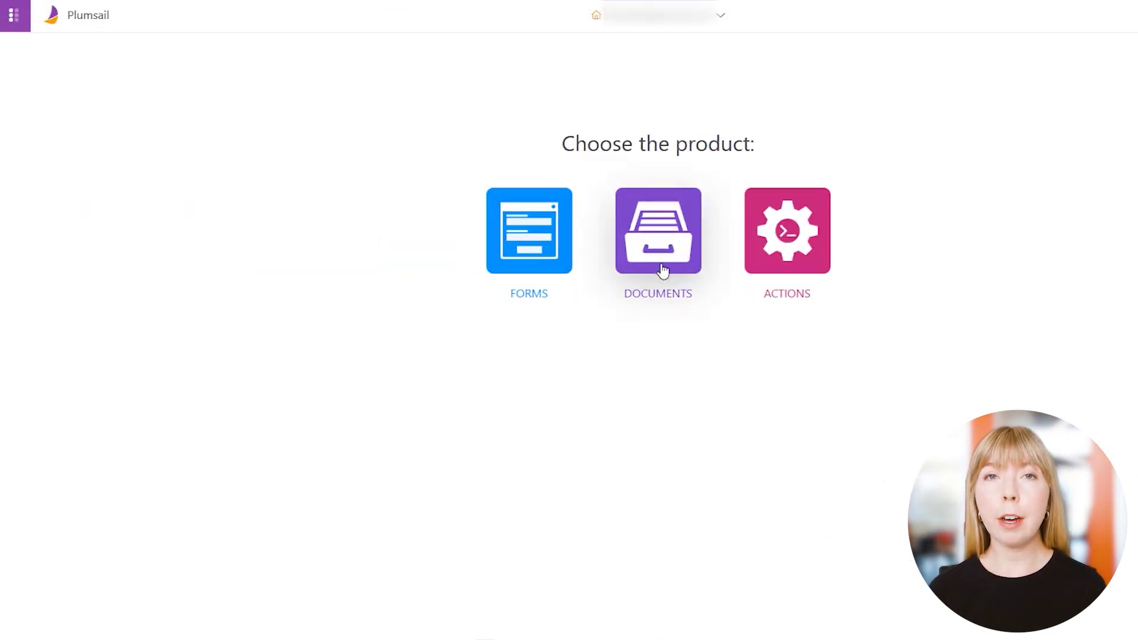
# Step: In the Plumsail Documents account, create an API key named 'Power Automate' and copy its secret
pyautogui.click(661, 268)
pyautogui.click(39, 88)
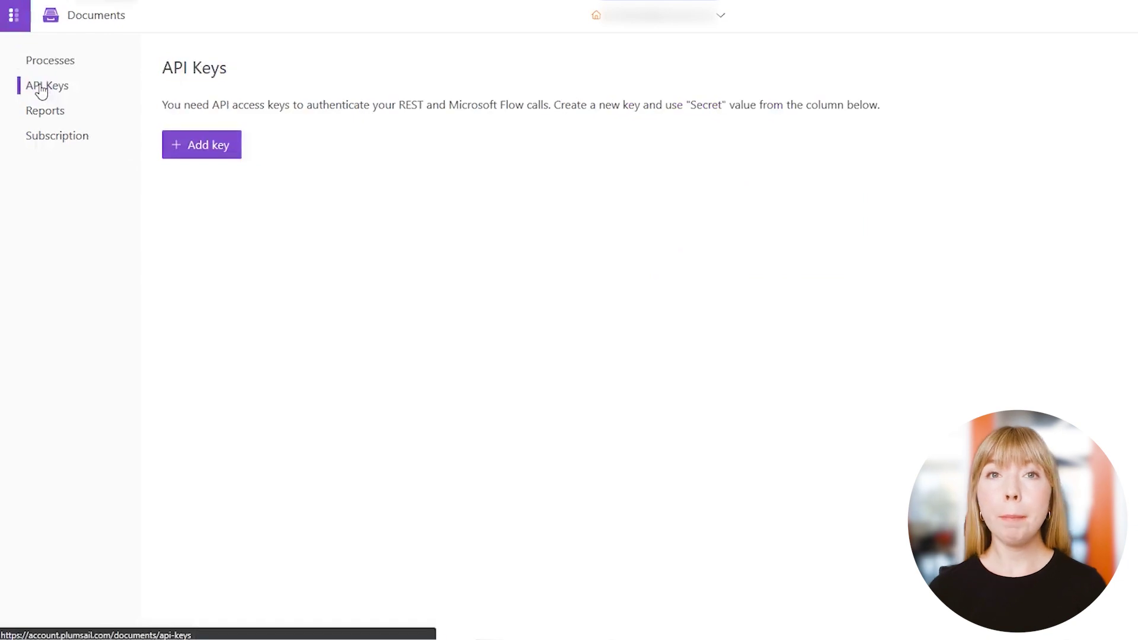
pyautogui.click(191, 154)
pyautogui.click(219, 156)
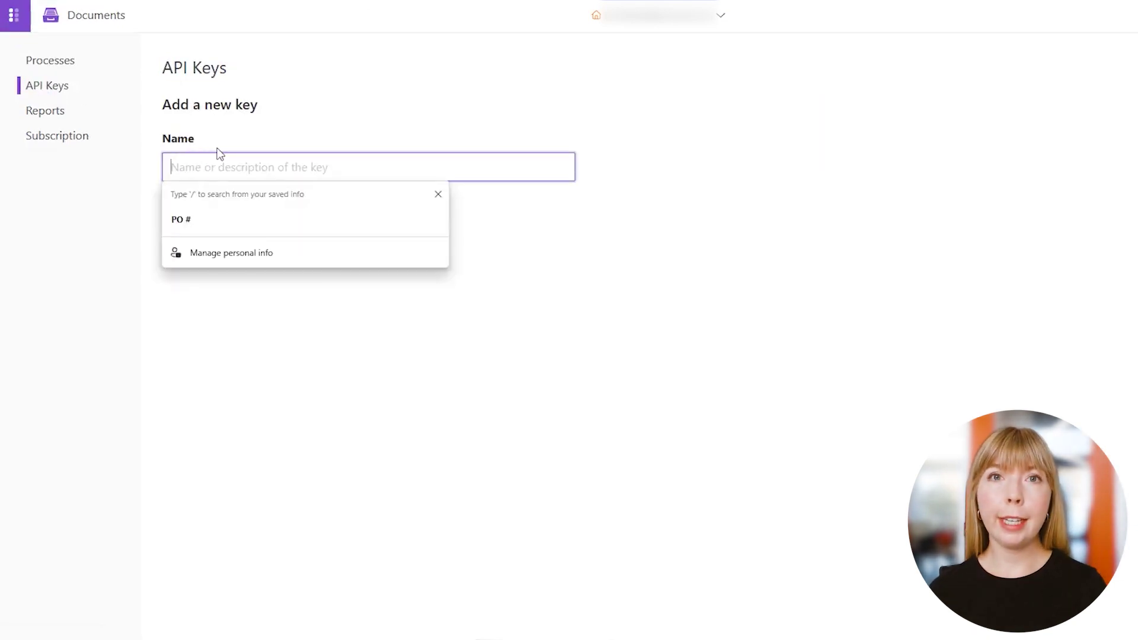
pyautogui.write('Power Automate')
pyautogui.click(191, 219)
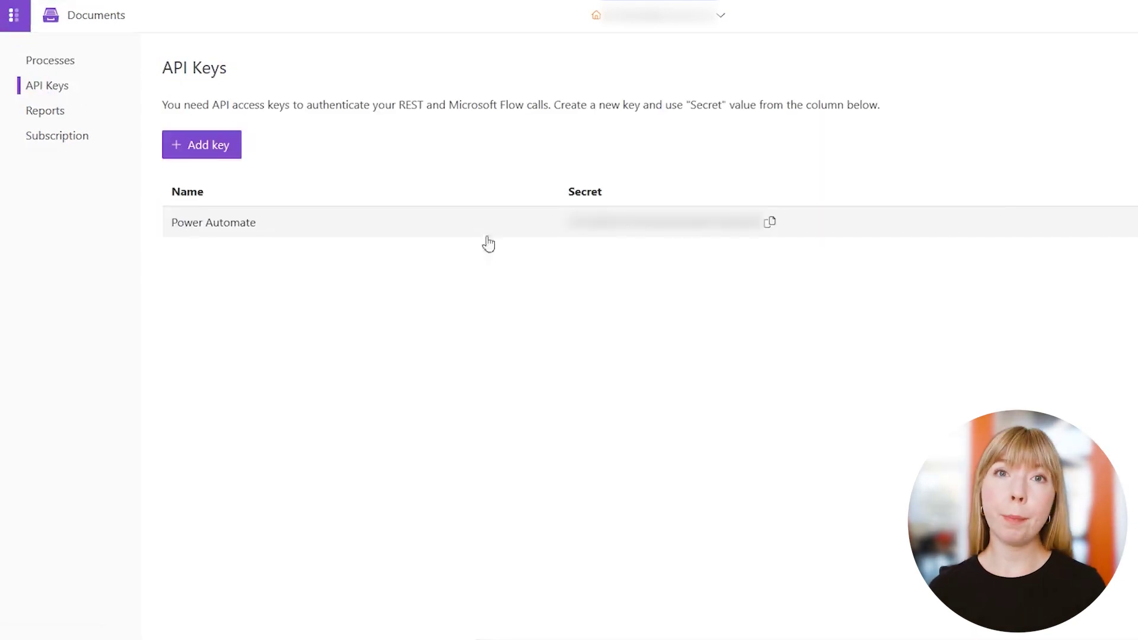
pyautogui.click(772, 228)
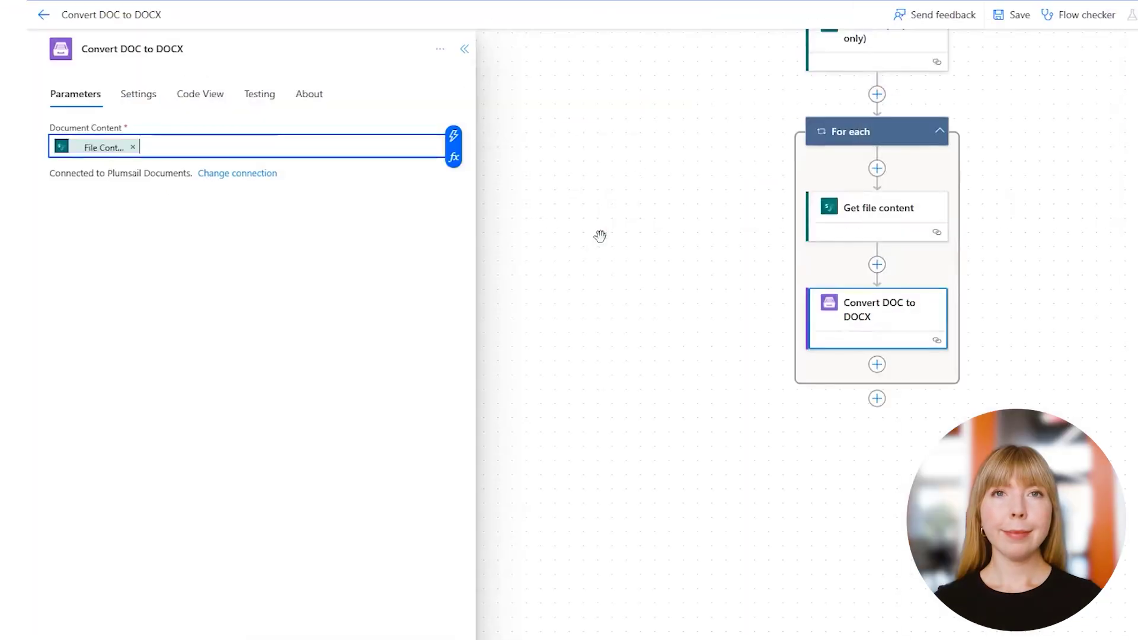
# Step: Add a SharePoint Create file action targeting the Documentation site's /Shared Documents/DOCX, XLSX, PPTX folder
pyautogui.click(878, 369)
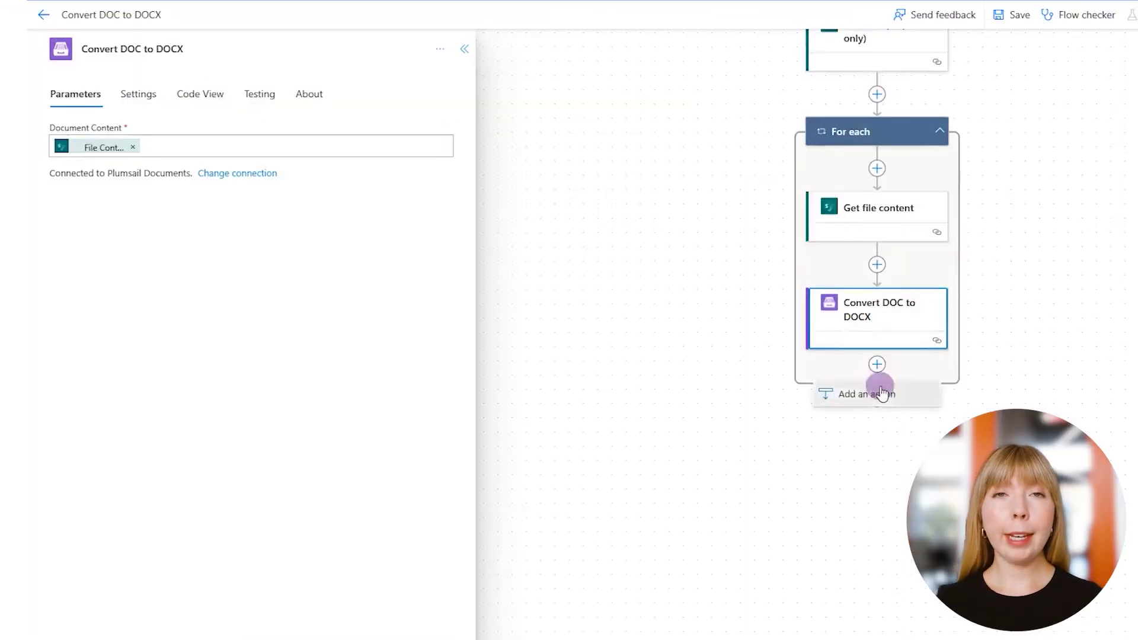
pyautogui.click(881, 393)
pyautogui.write('crea')
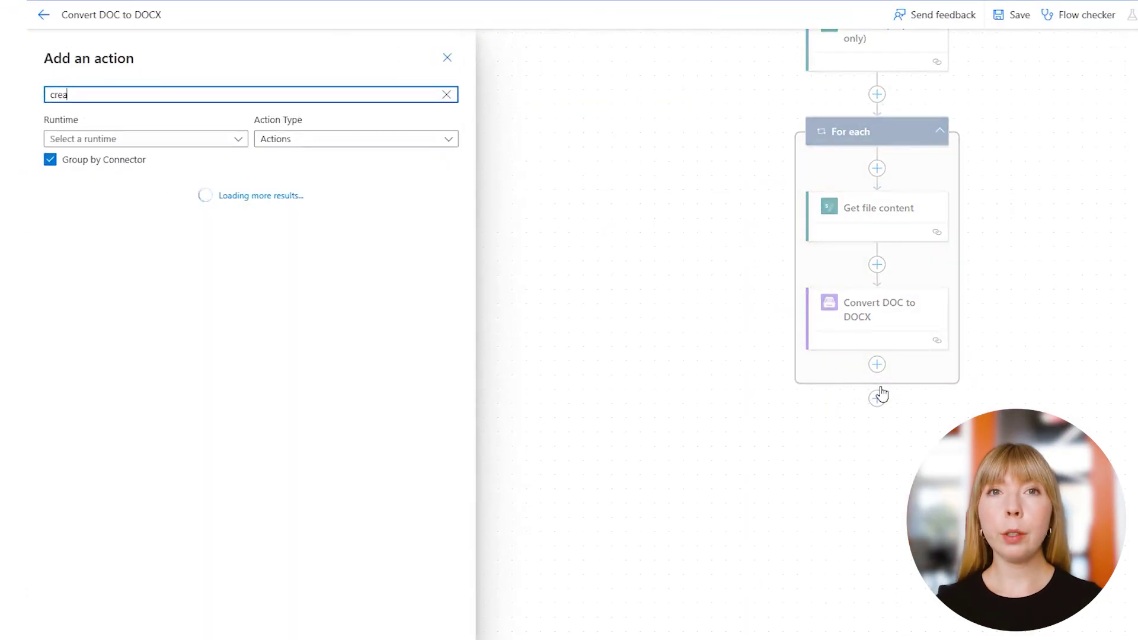
pyautogui.write('te file')
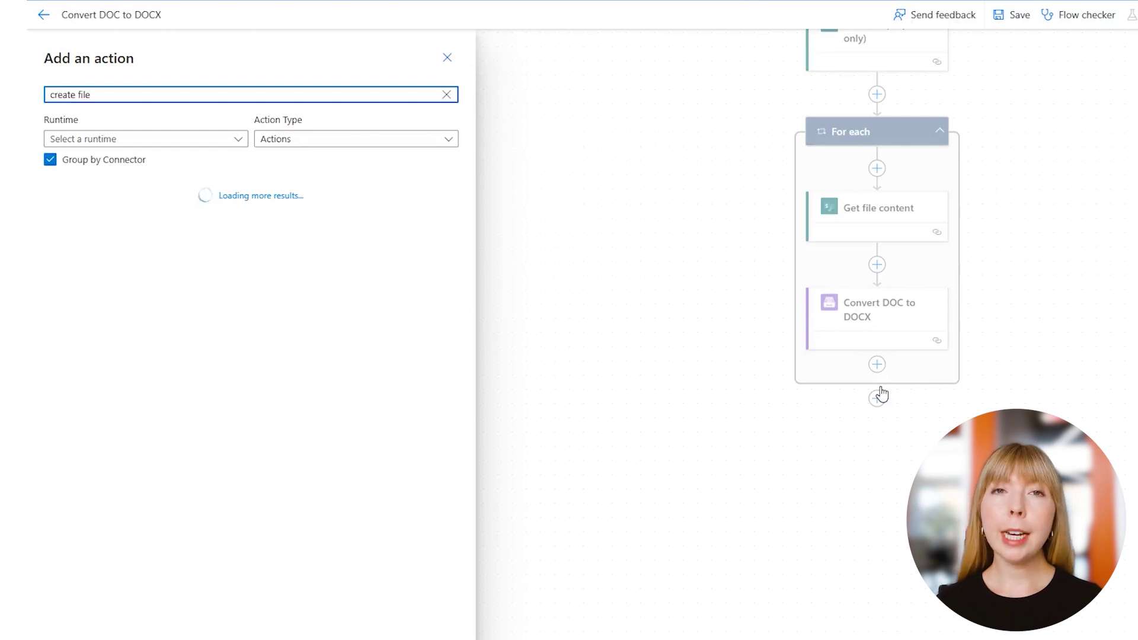
pyautogui.click(345, 403)
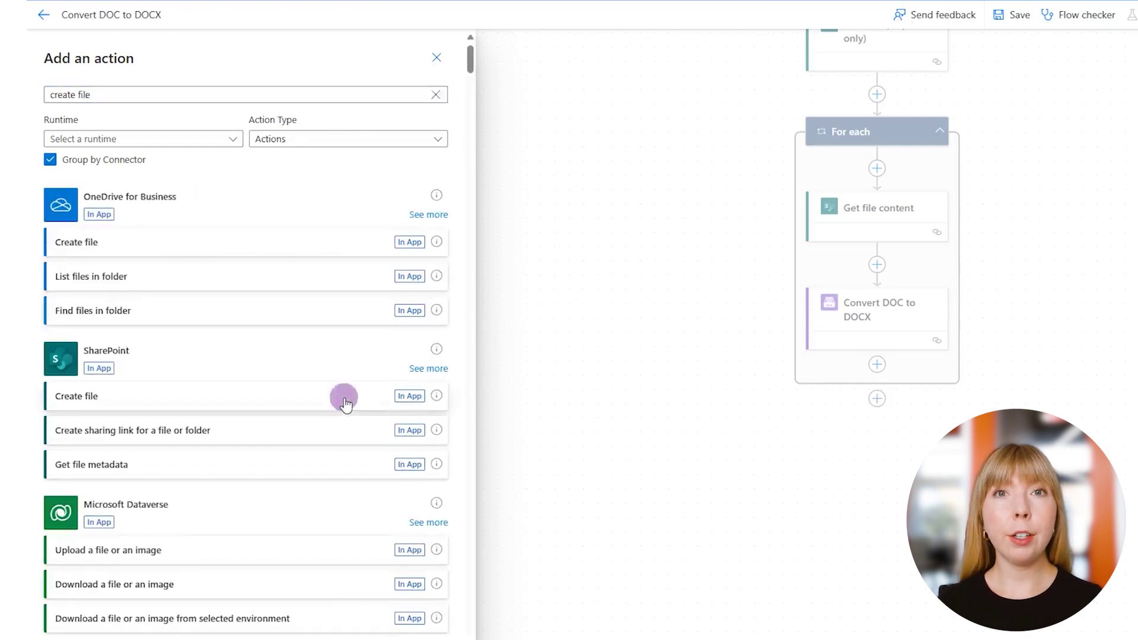
pyautogui.click(444, 148)
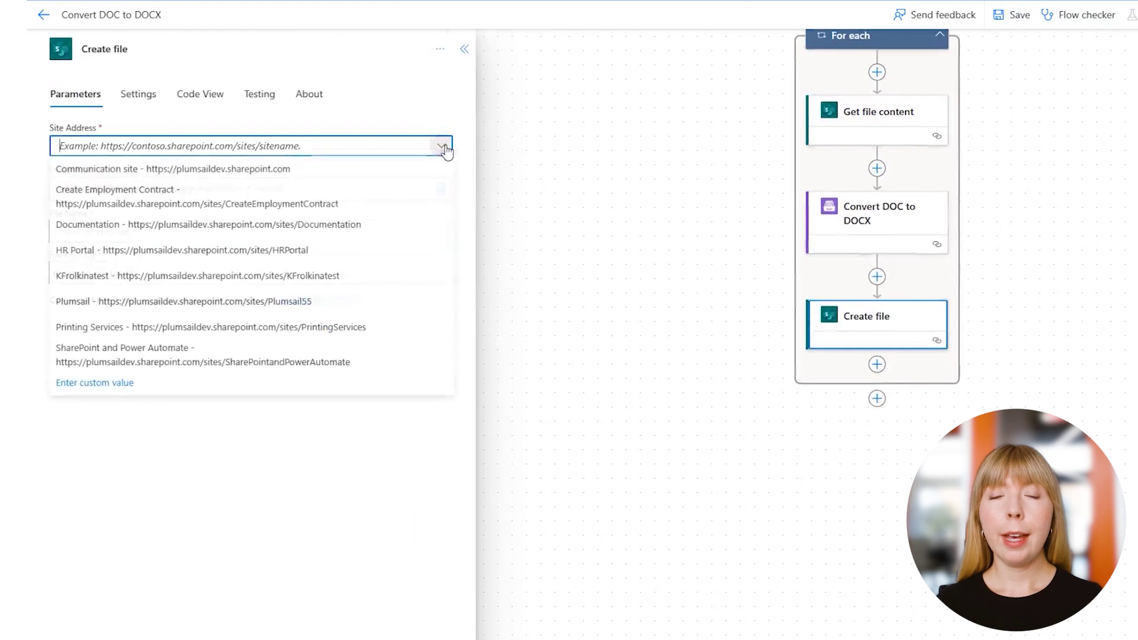
pyautogui.click(335, 224)
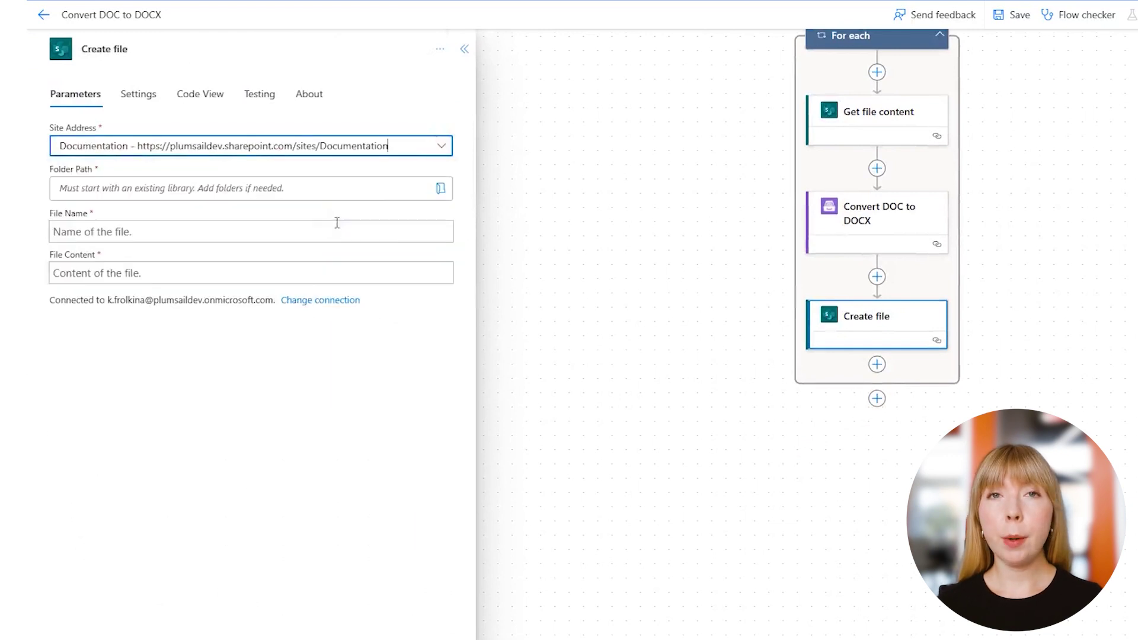
pyautogui.click(434, 193)
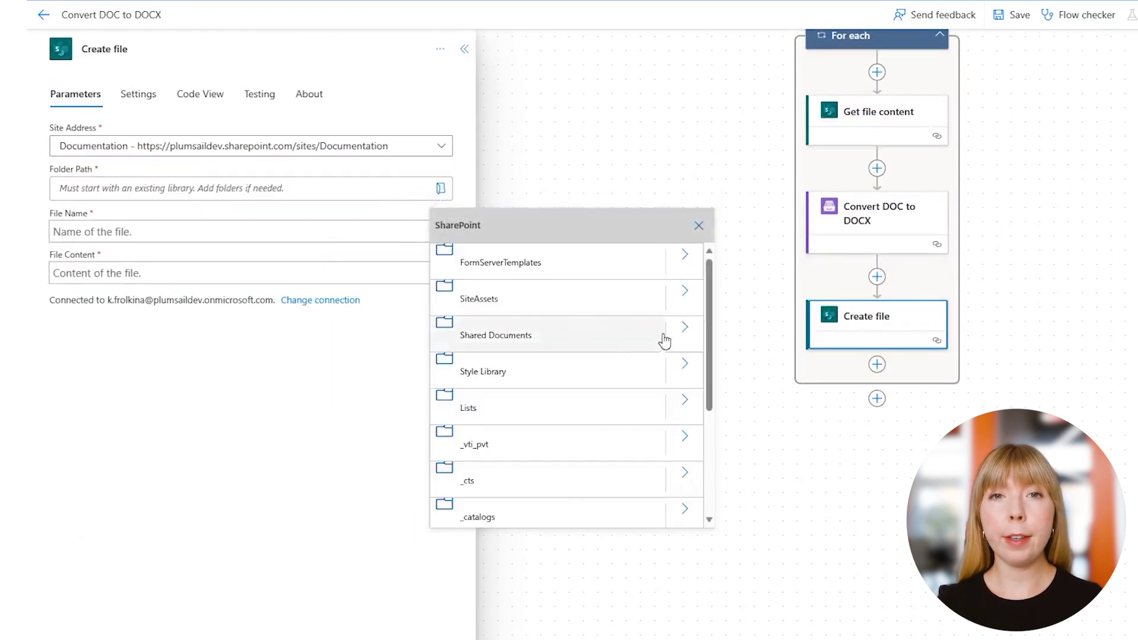
pyautogui.click(665, 336)
pyautogui.click(610, 268)
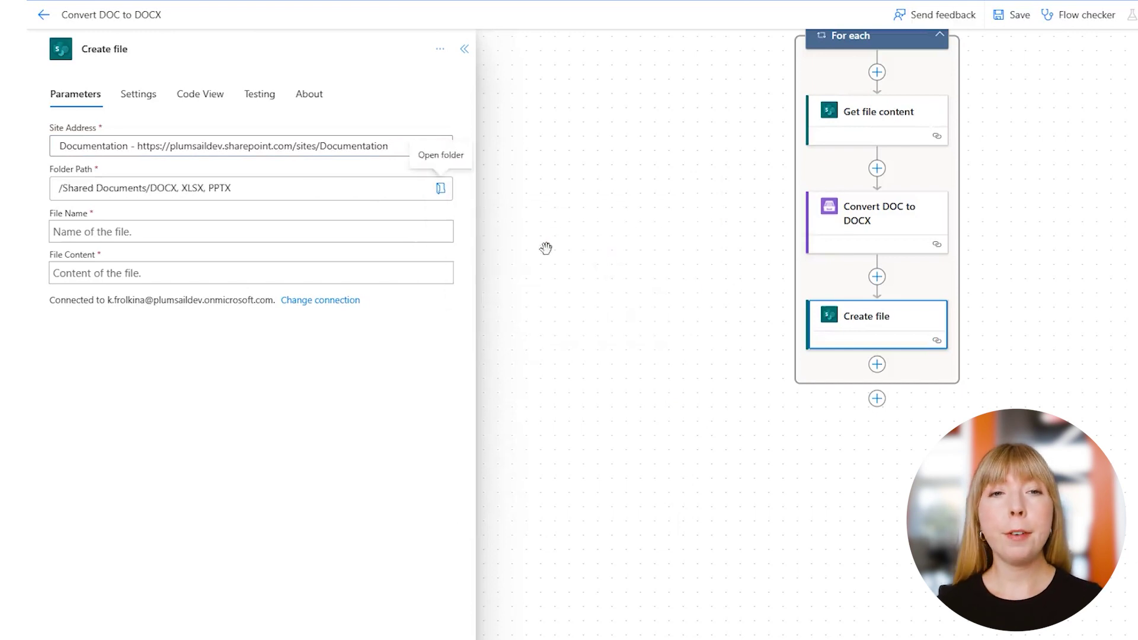
# Step: Name the file from the original Name plus .docx, set its content to Result file, and save the flow
pyautogui.click(291, 230)
pyautogui.click(454, 221)
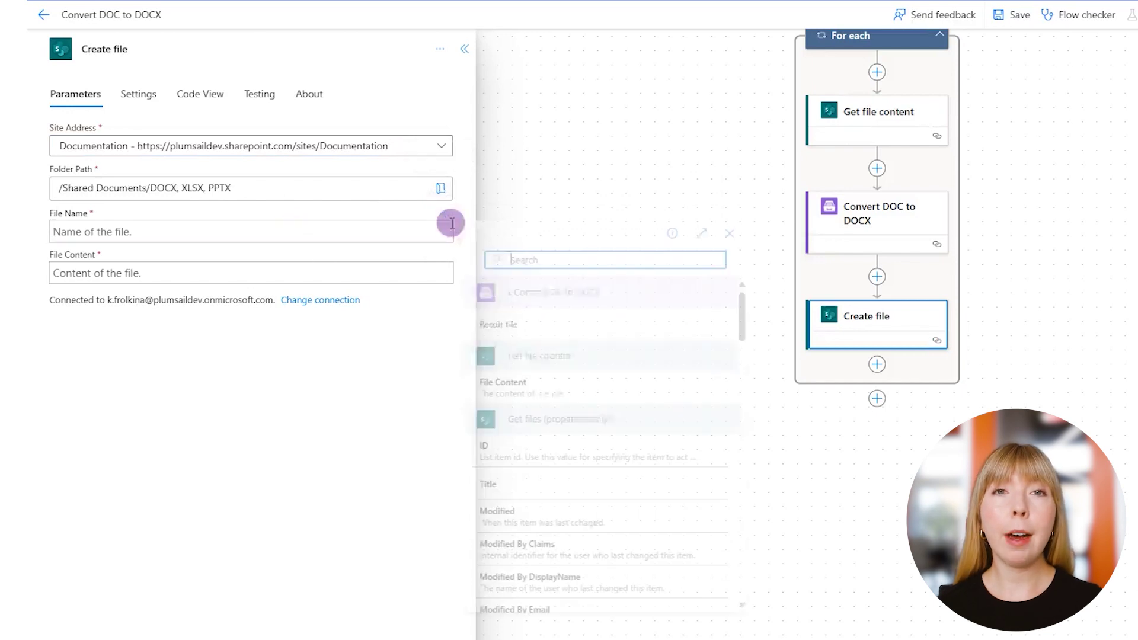
pyautogui.write('nam')
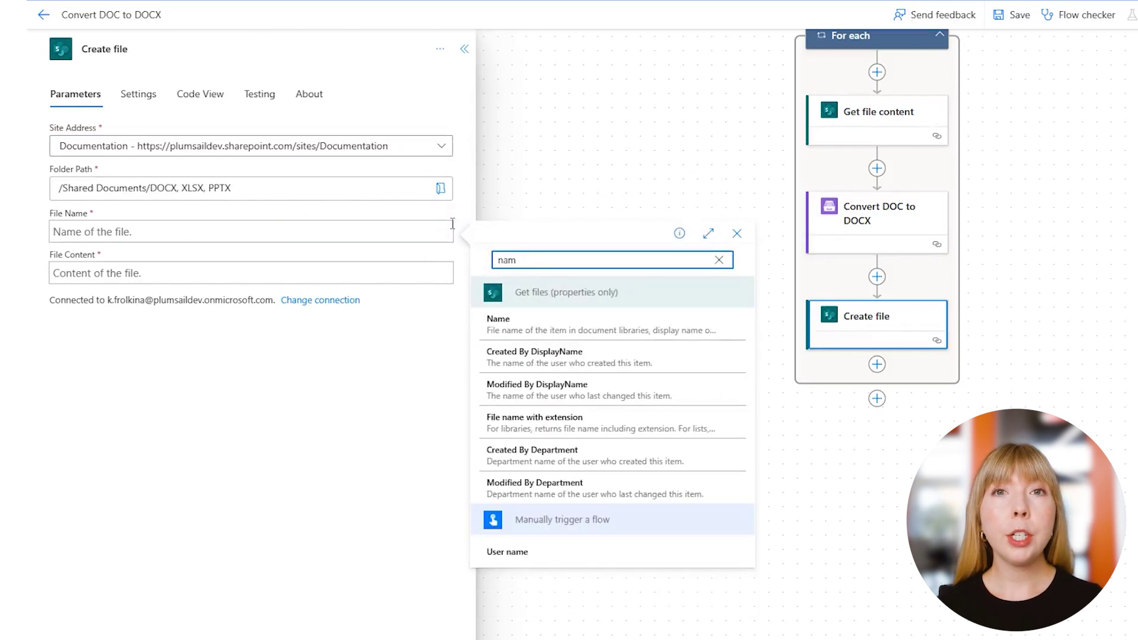
pyautogui.click(498, 320)
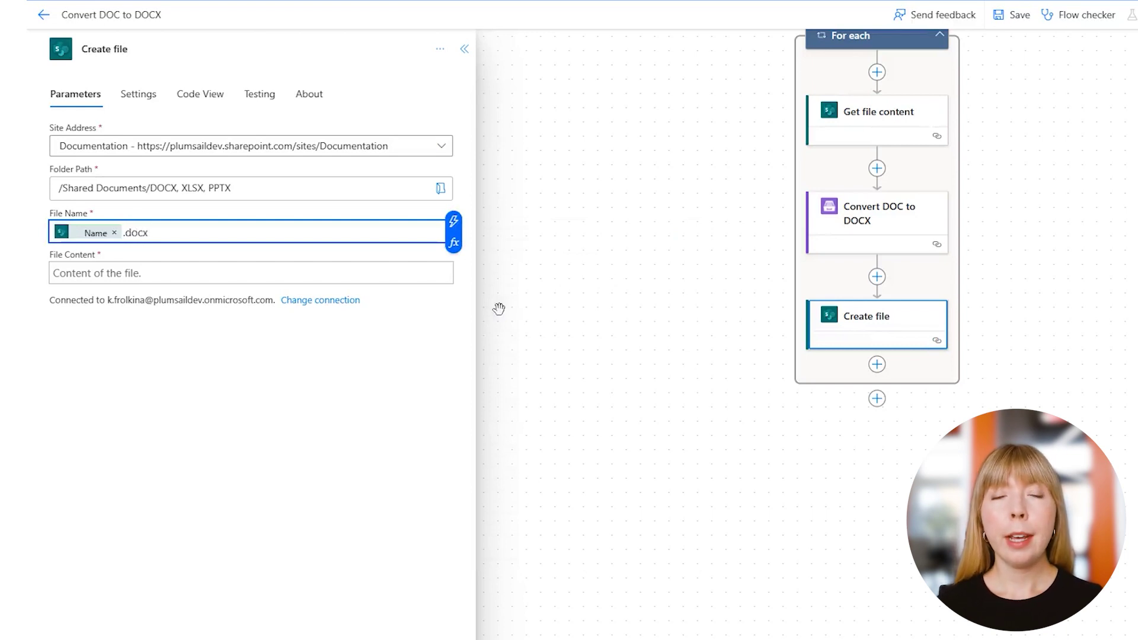
pyautogui.click(203, 269)
pyautogui.click(454, 264)
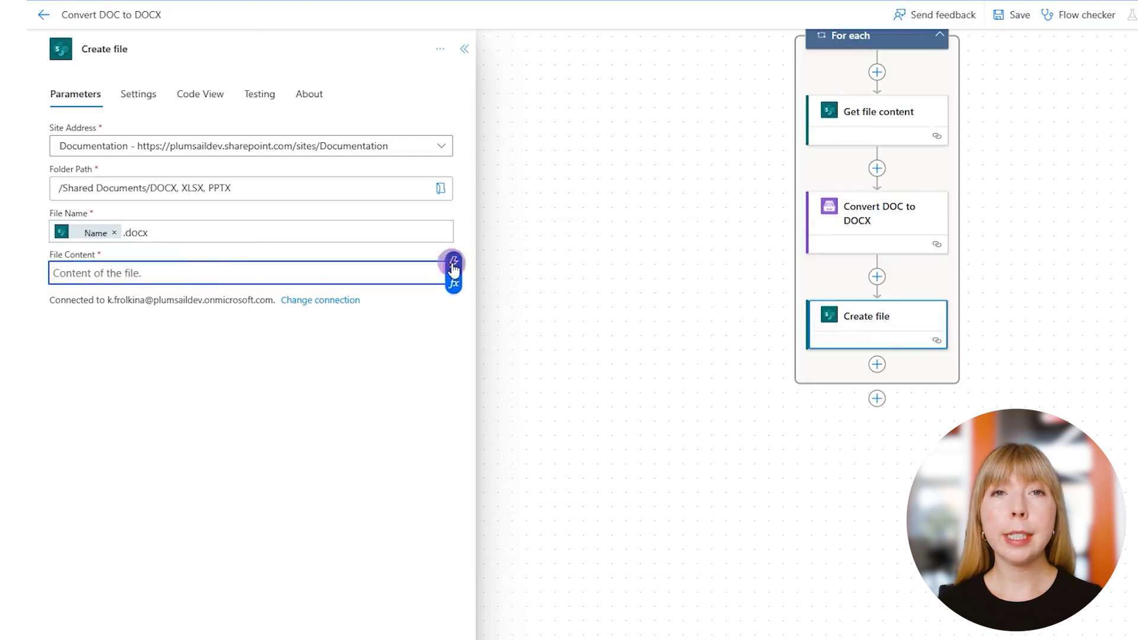
pyautogui.click(606, 367)
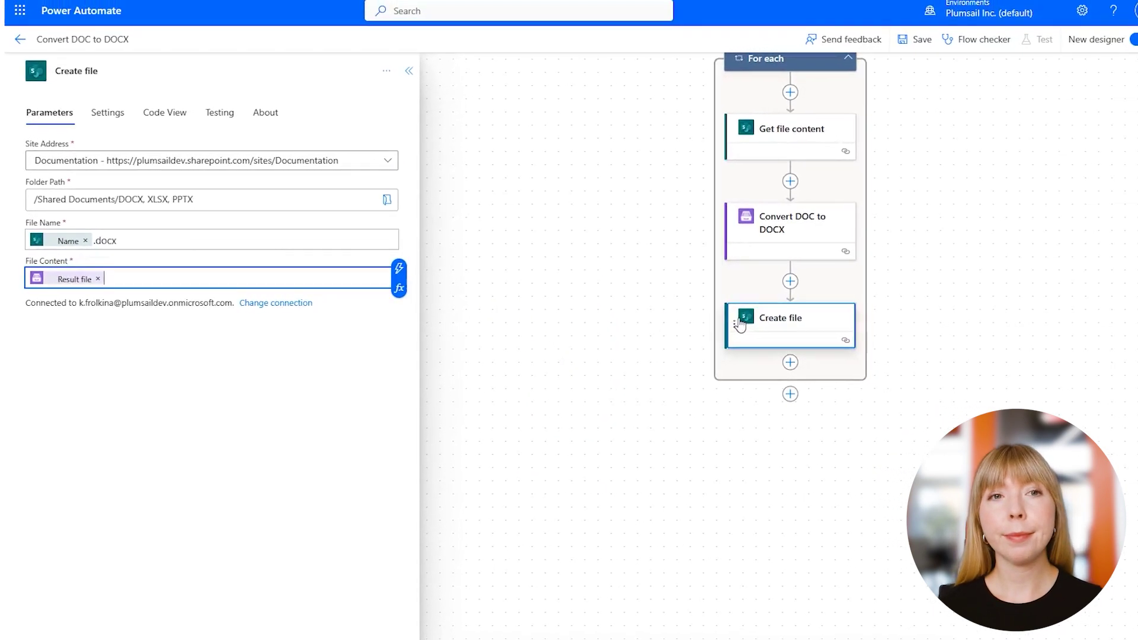
pyautogui.click(911, 53)
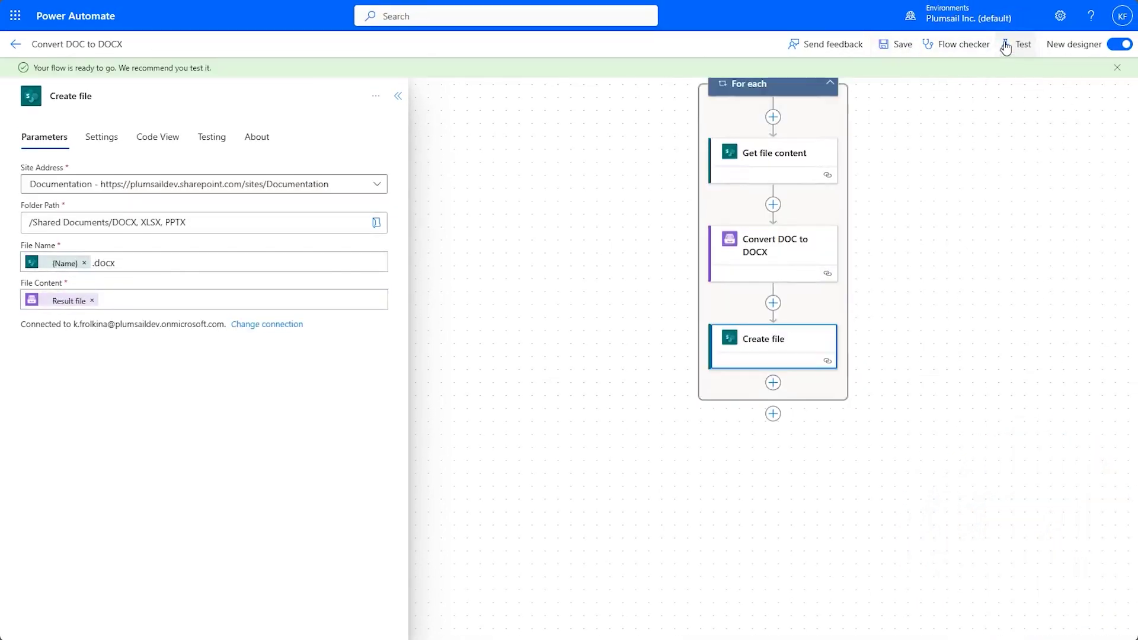
# Step: Run a manual test of Convert DOC to DOCX and watch every step complete successfully
pyautogui.click(1006, 46)
pyautogui.click(996, 93)
pyautogui.click(943, 621)
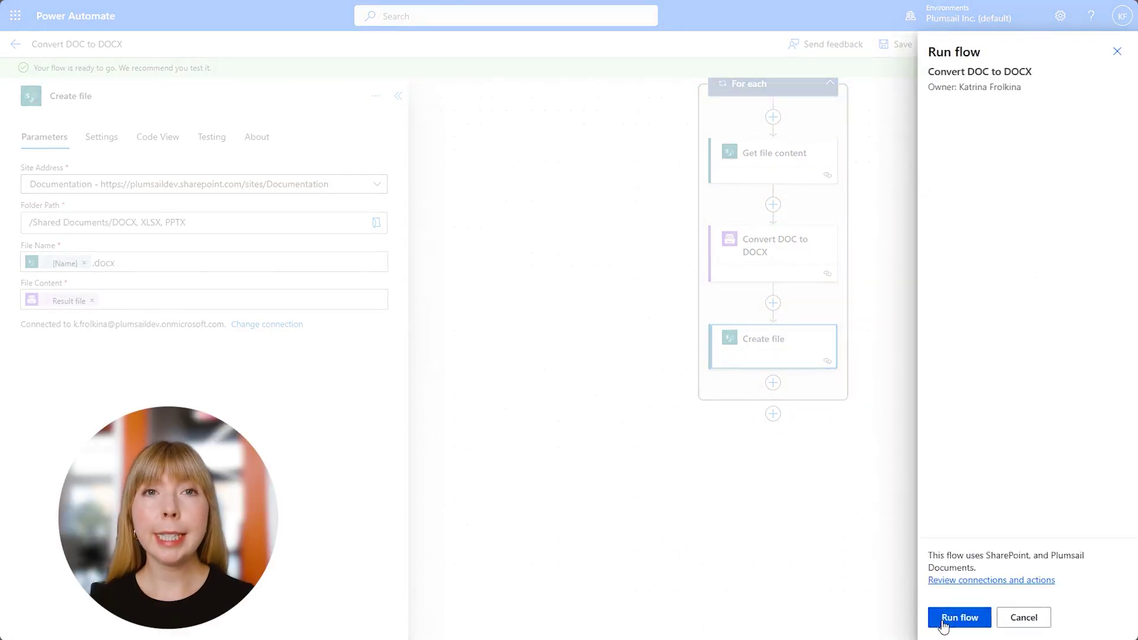
pyautogui.click(944, 619)
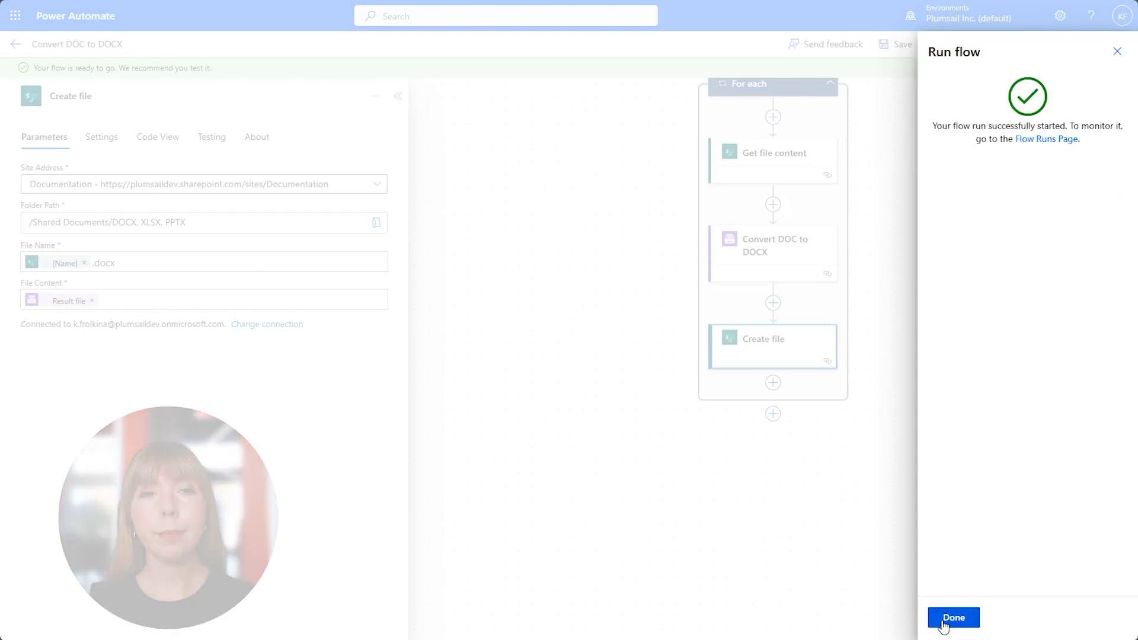
pyautogui.click(945, 623)
pyautogui.moveTo(907, 172); pyautogui.dragTo(703, 400)
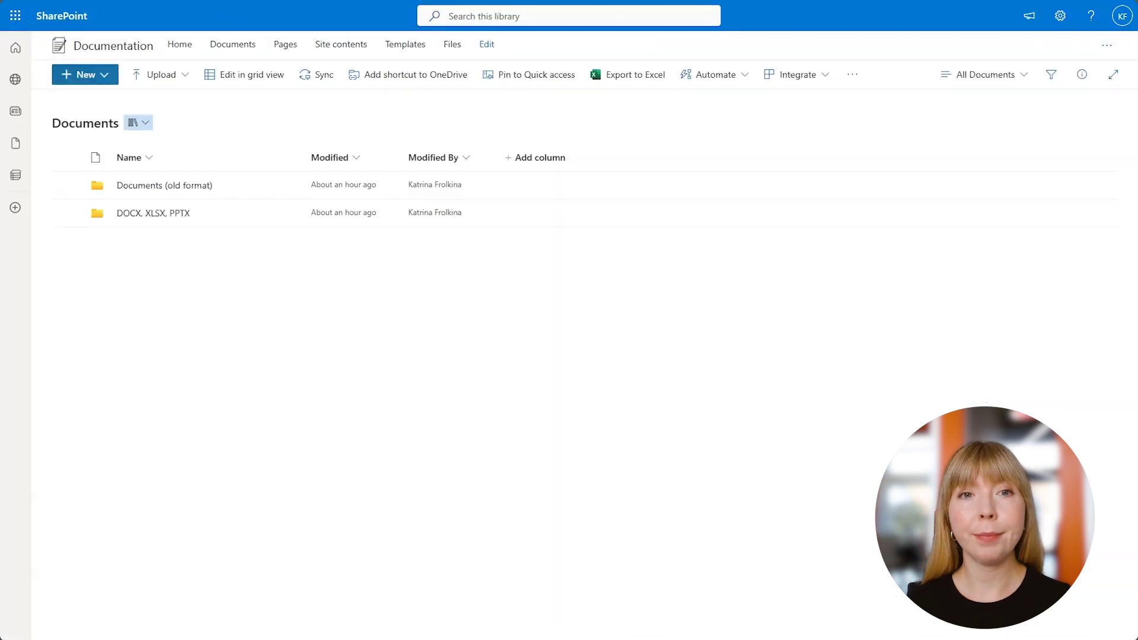
# Step: Open the DOCX, XLSX, PPTX folder and open Invitation.docx to verify the conversion
pyautogui.click(131, 215)
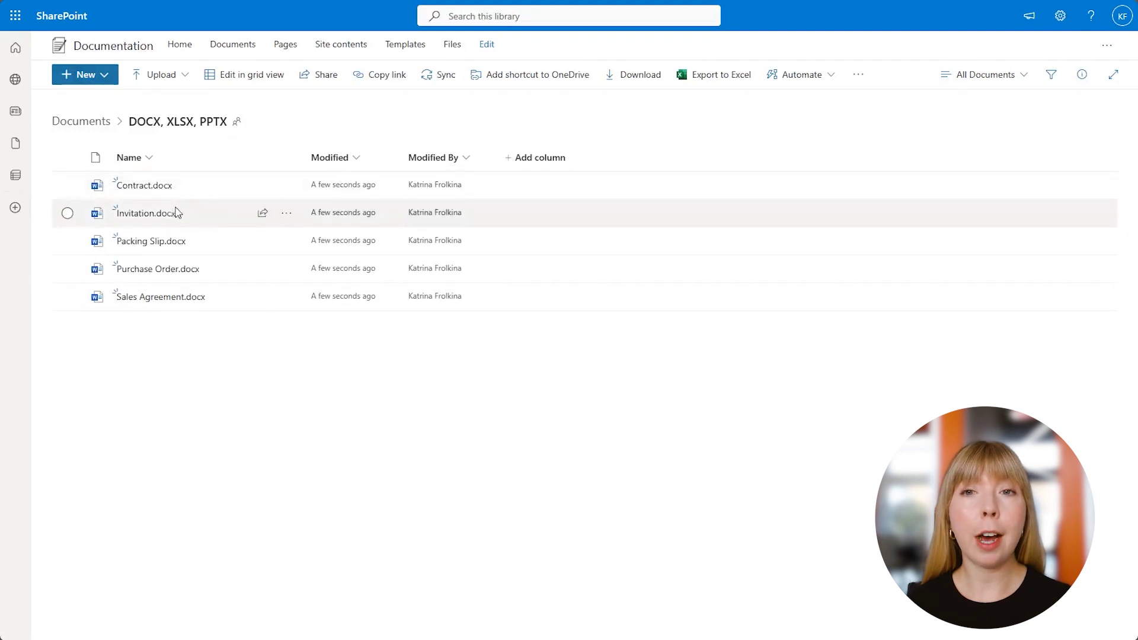
pyautogui.click(171, 218)
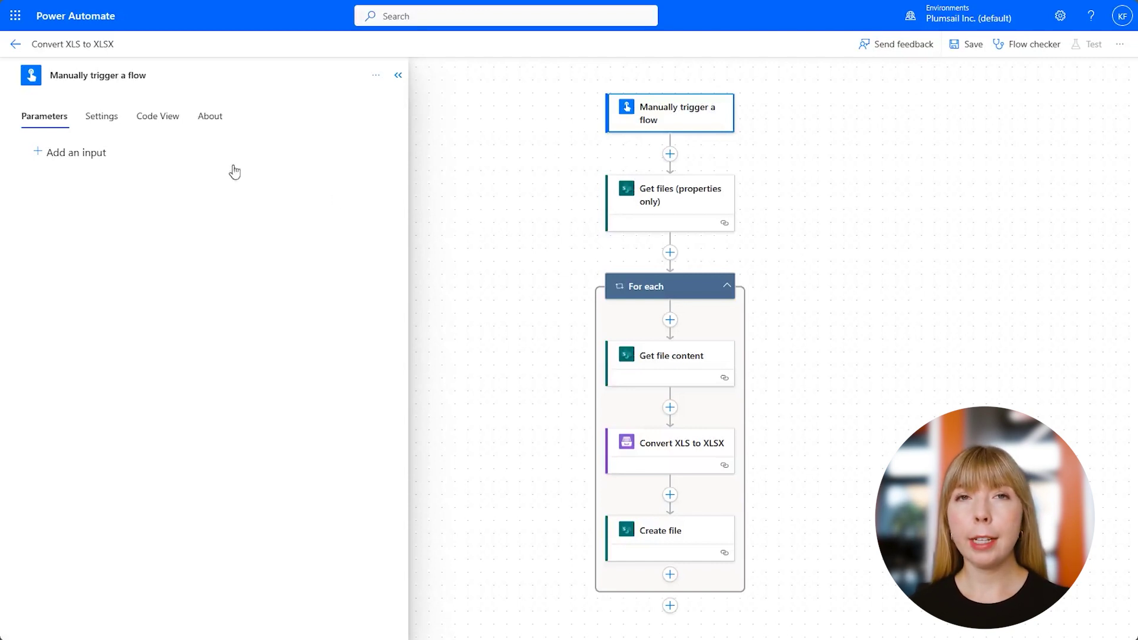
# Step: Open the Convert XLS to XLSX flow and check the Get files Filter Query 'xls'
pyautogui.click(132, 45)
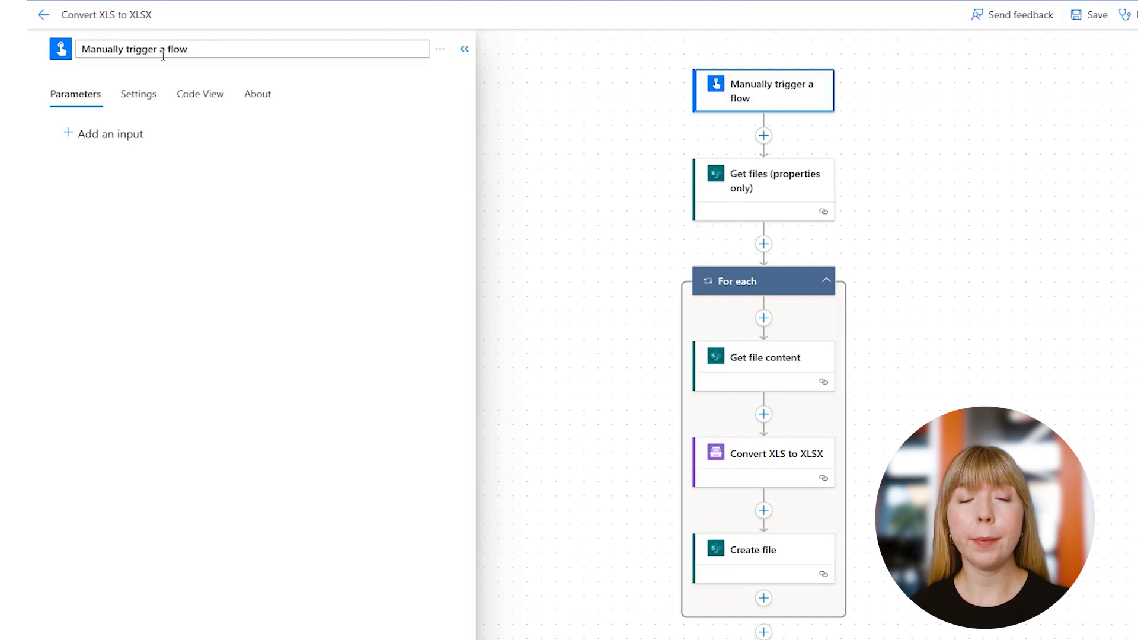
pyautogui.click(705, 176)
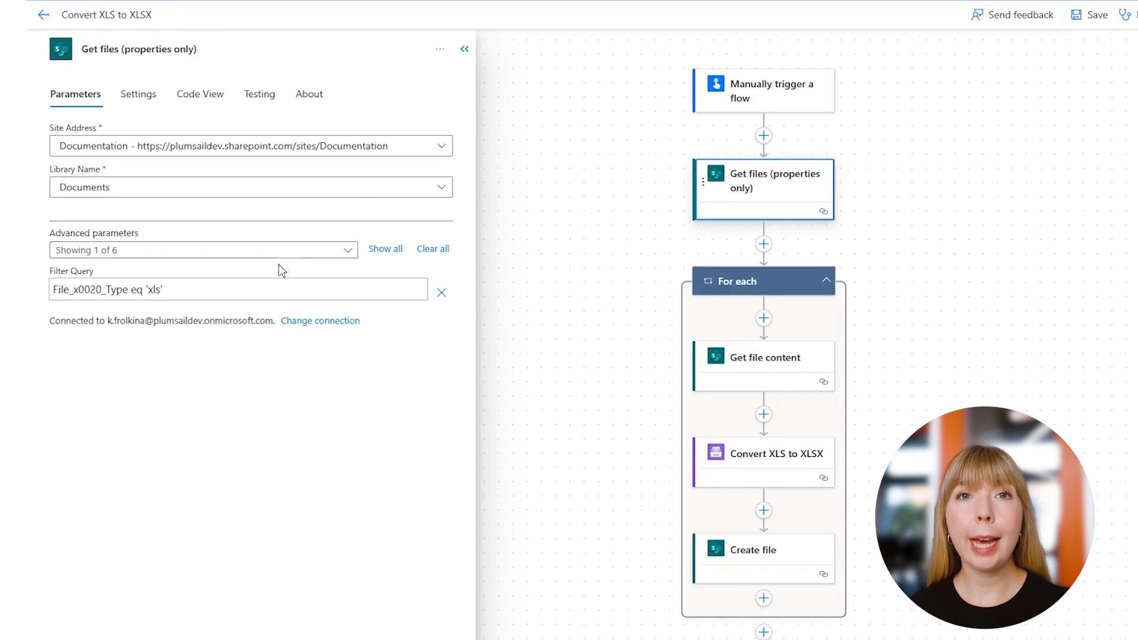
pyautogui.doubleClick(153, 290)
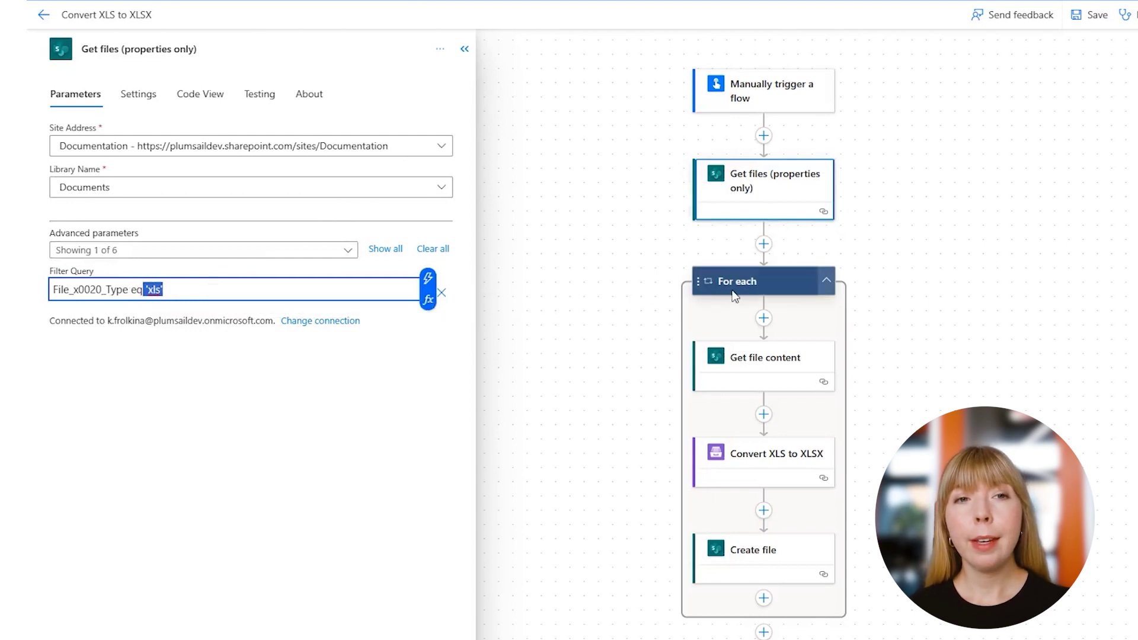
# Step: Review Get file content, Convert XLS to XLSX and Create file, confirming the .xlsx output name
pyautogui.click(736, 360)
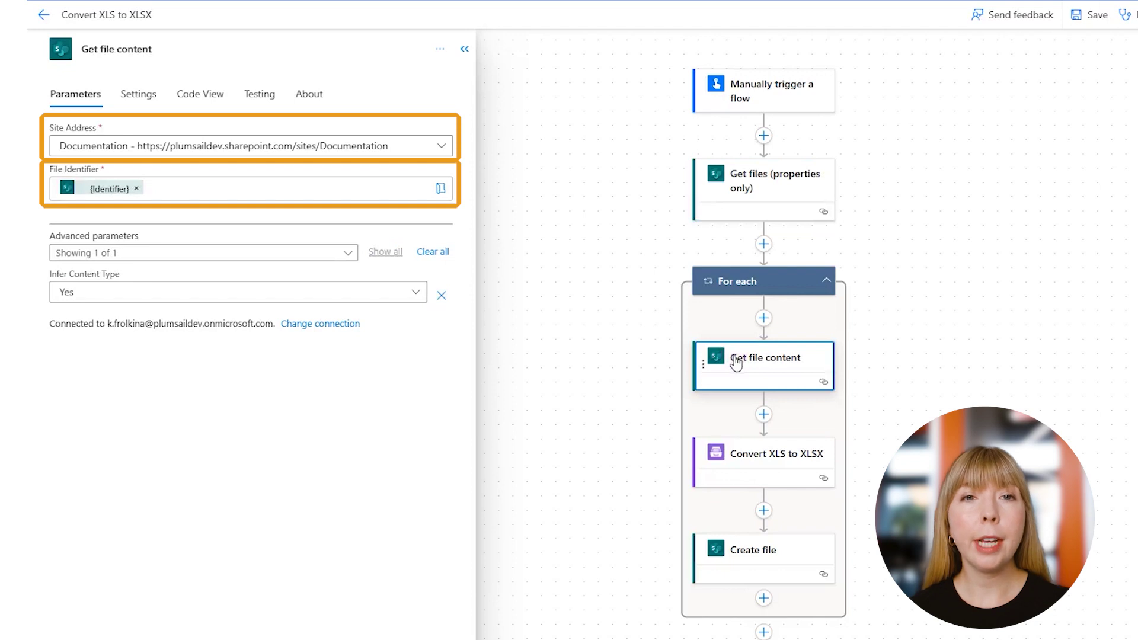
pyautogui.click(735, 462)
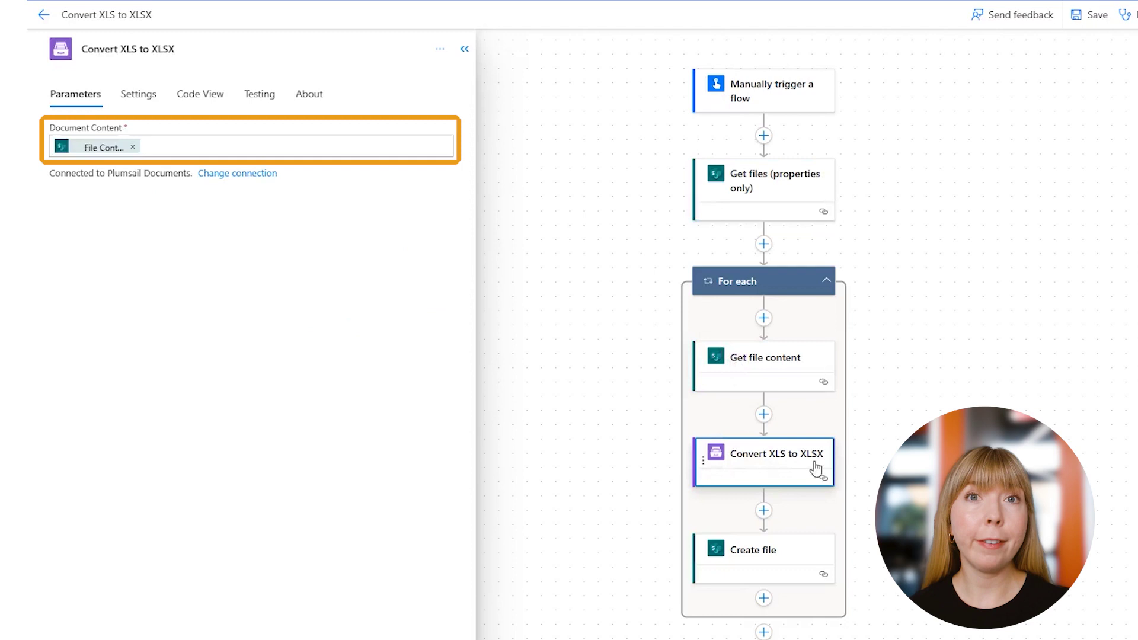
pyautogui.click(797, 552)
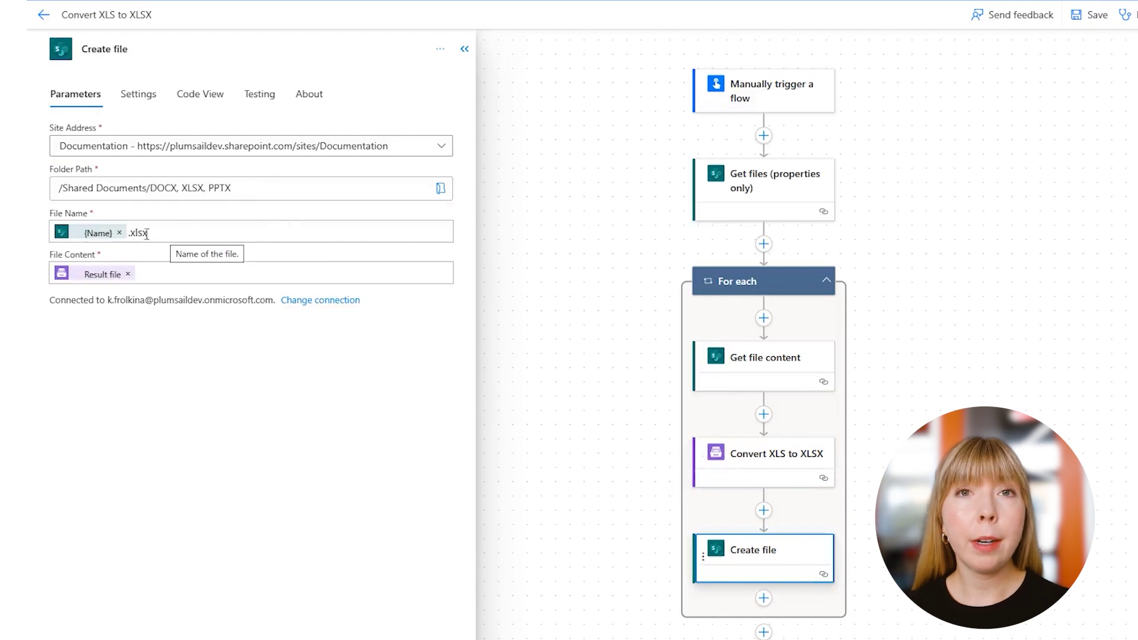
pyautogui.moveTo(128, 233); pyautogui.dragTo(161, 235)
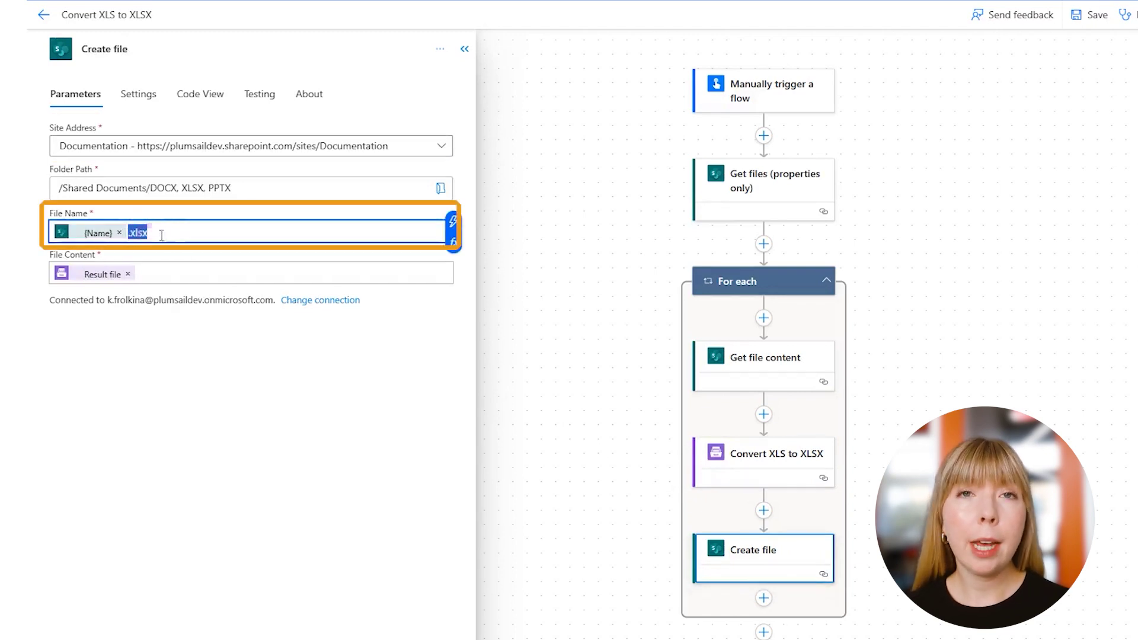
pyautogui.click(197, 239)
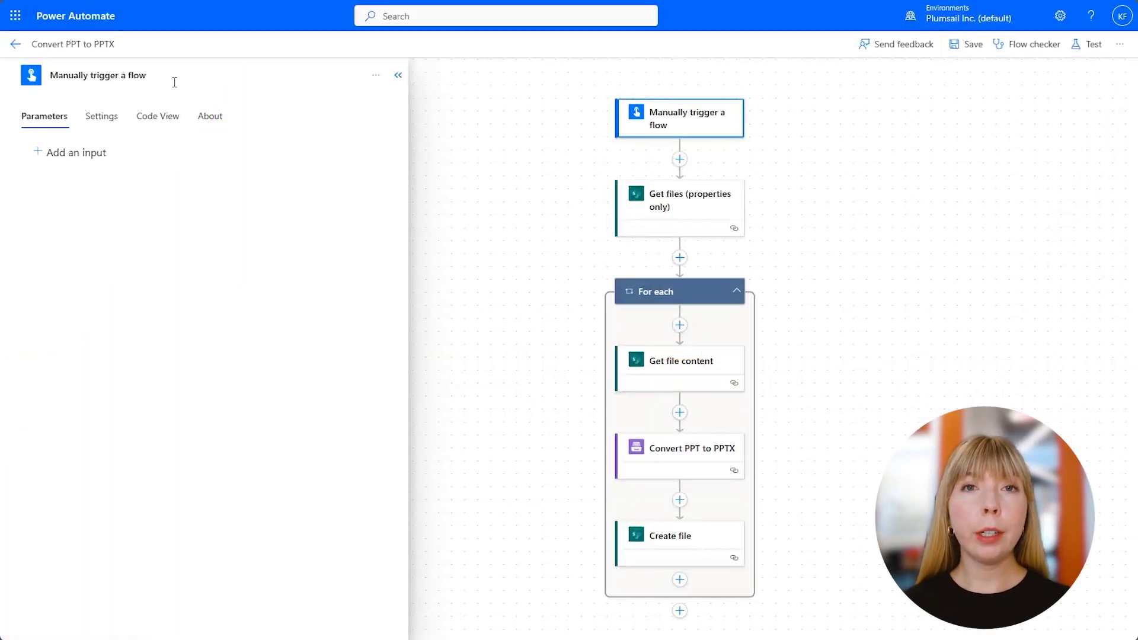
# Step: In the Convert PPT to PPTX flow, check the Get files Filter Query 'ppt'
pyautogui.tripleClick(113, 44)
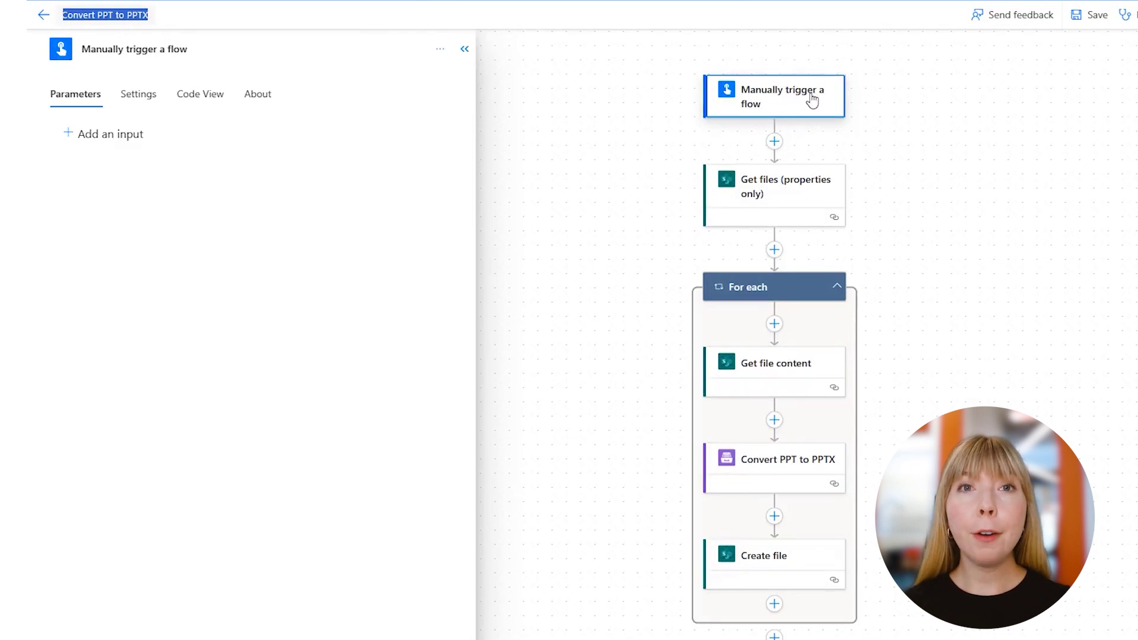
pyautogui.click(809, 208)
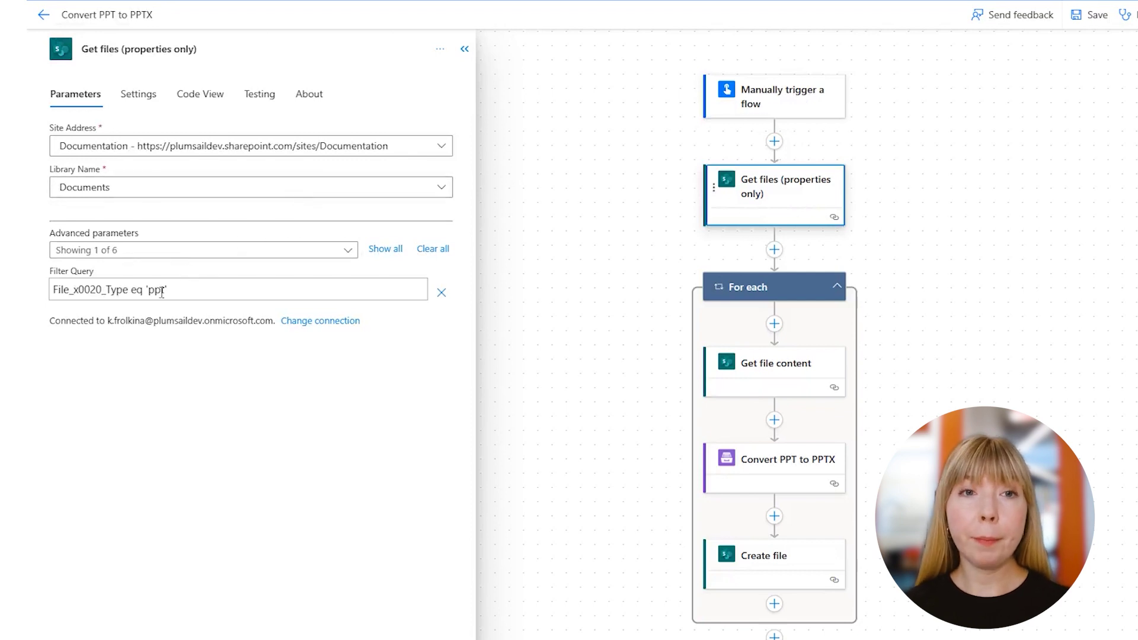
pyautogui.moveTo(148, 291); pyautogui.dragTo(170, 288)
pyautogui.click(203, 288)
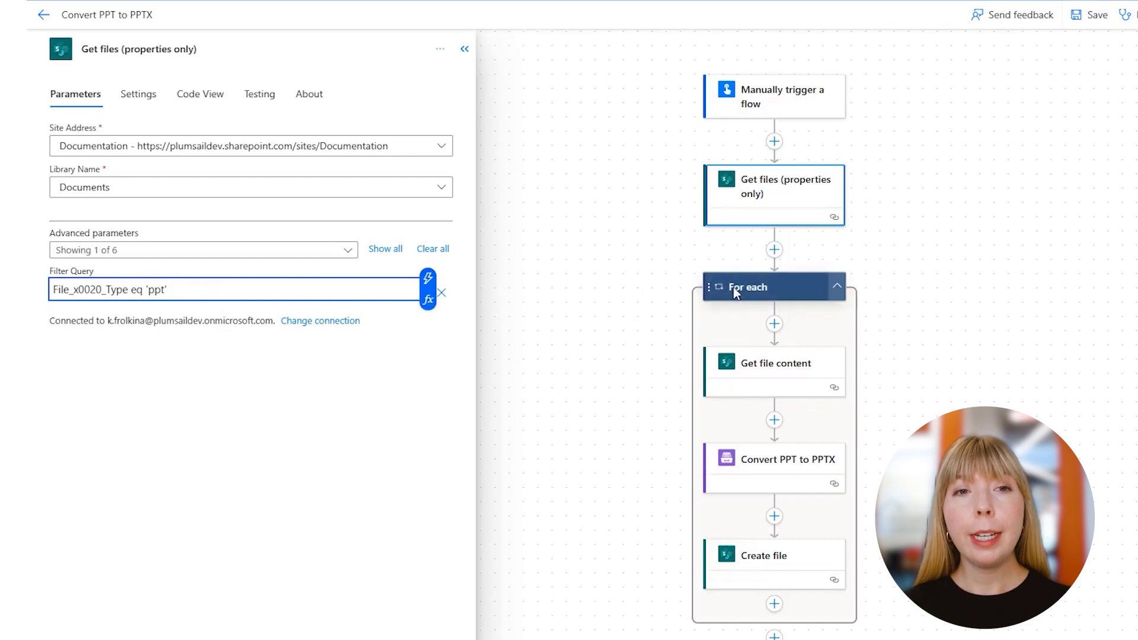
# Step: Review Get file content, Convert PPT to PPTX and Create file, confirming the Name.pptx output
pyautogui.click(734, 367)
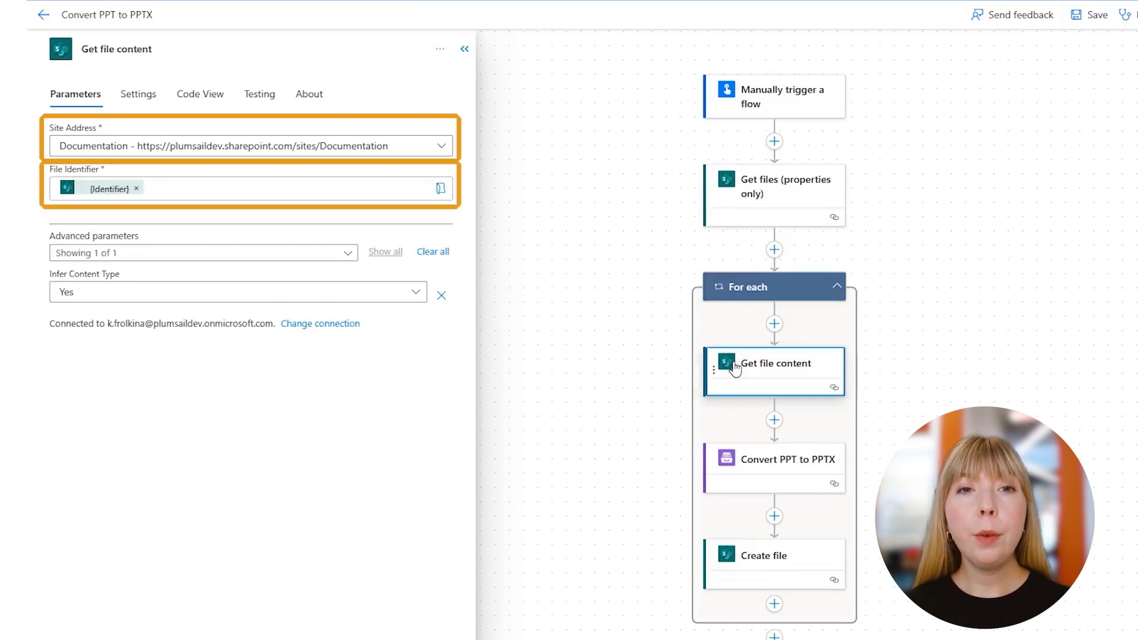
pyautogui.click(734, 466)
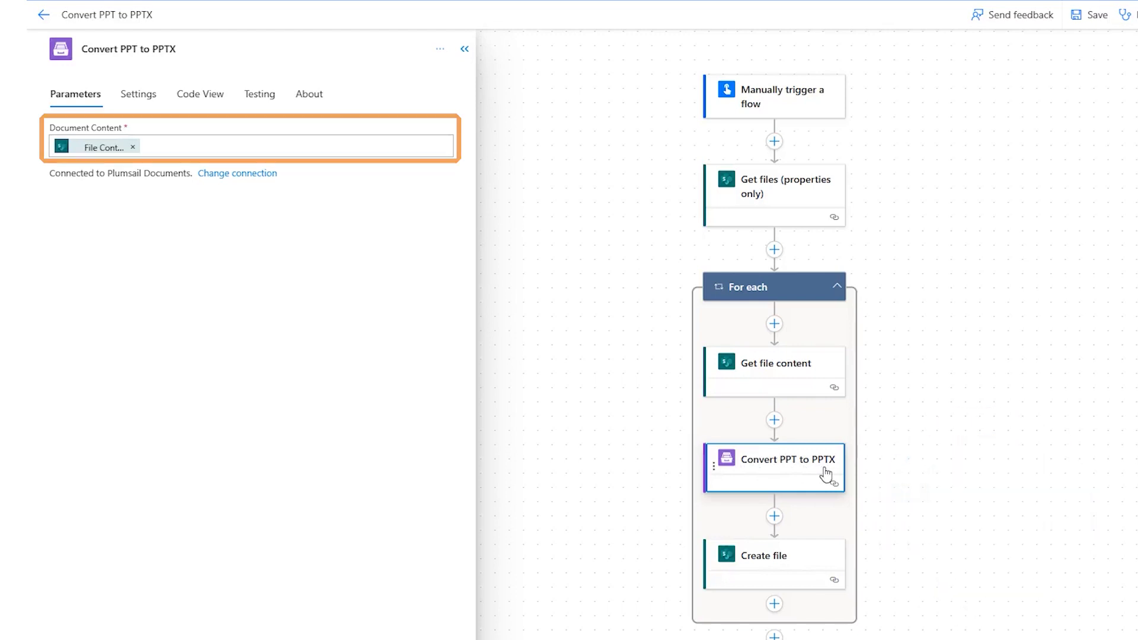
pyautogui.click(771, 560)
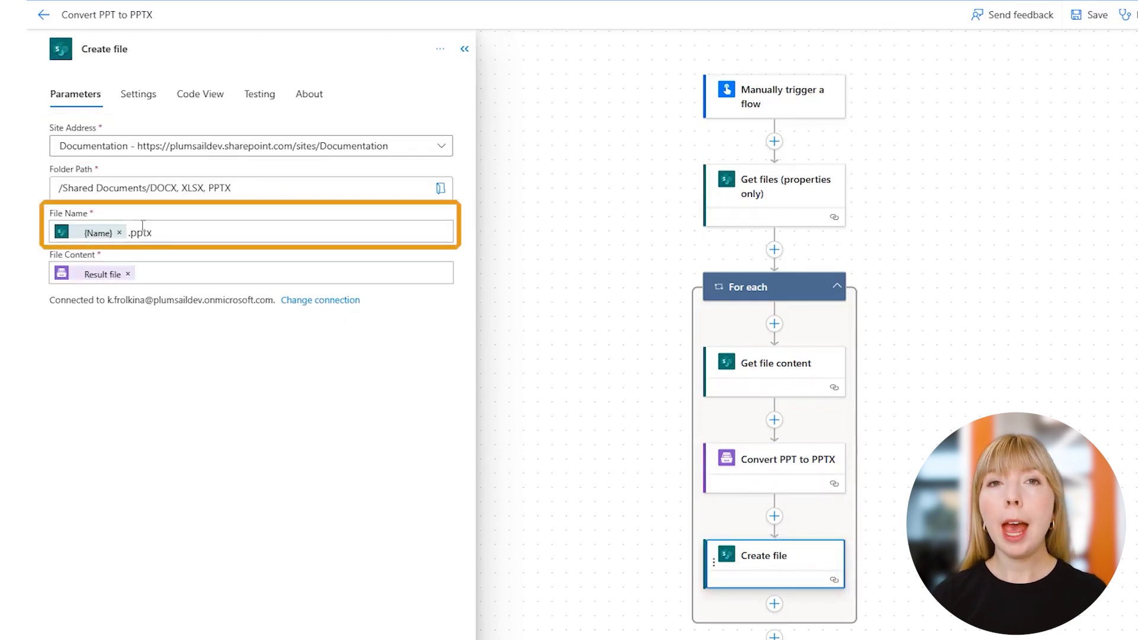
pyautogui.click(214, 233)
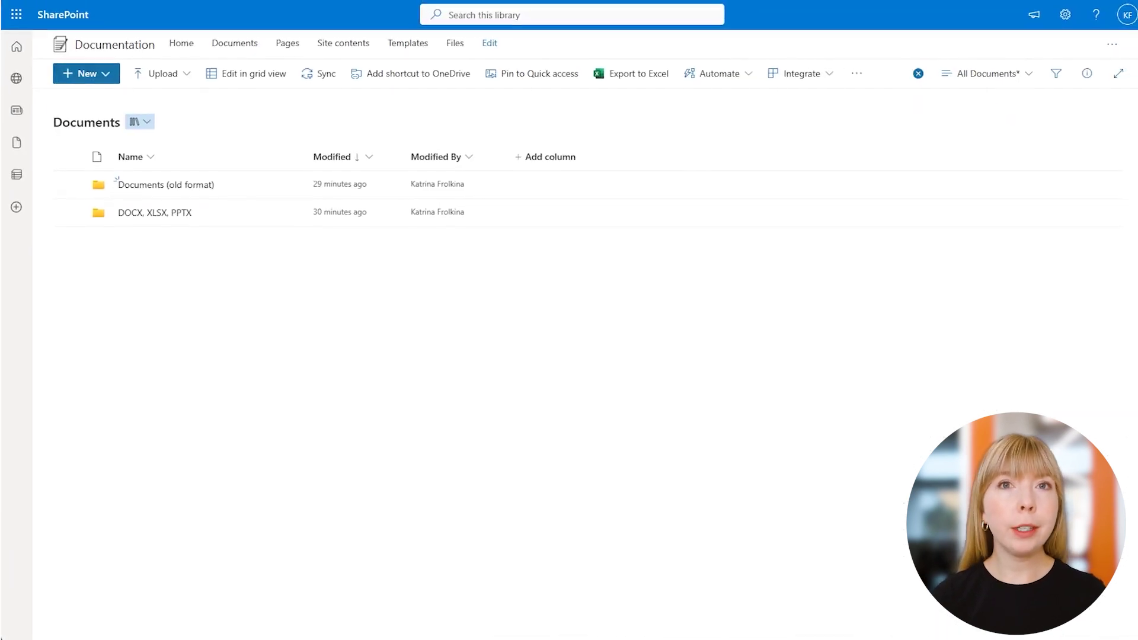
# Step: Open the DOCX, XLSX, PPTX folder listing Presentation.pptx, Annual Report.pptx and the xlsx and docx files
pyautogui.click(171, 213)
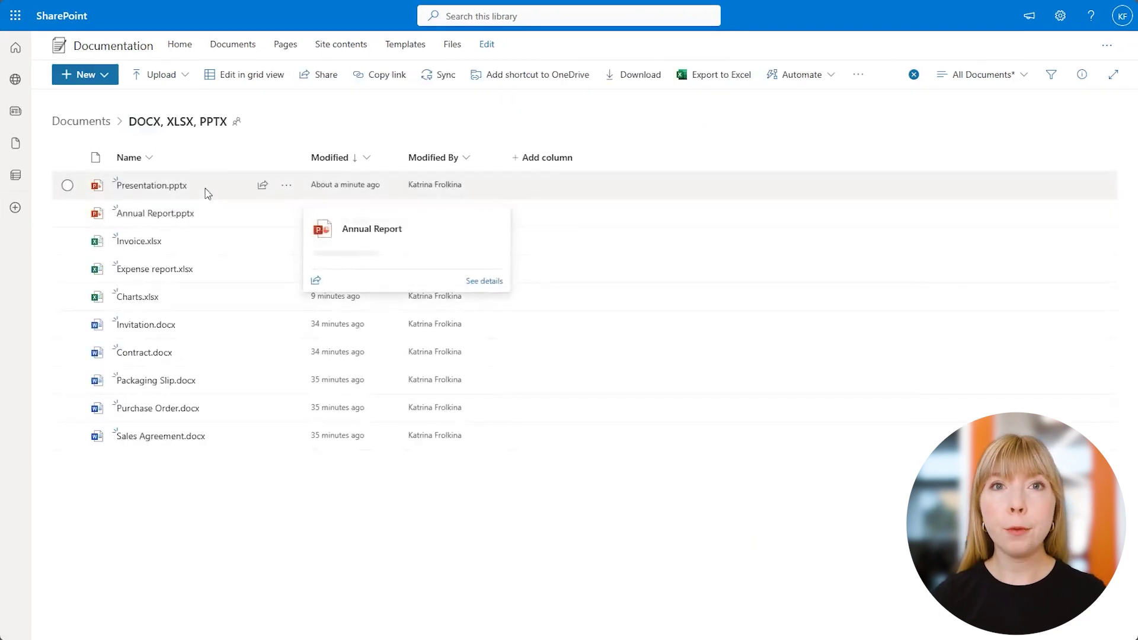